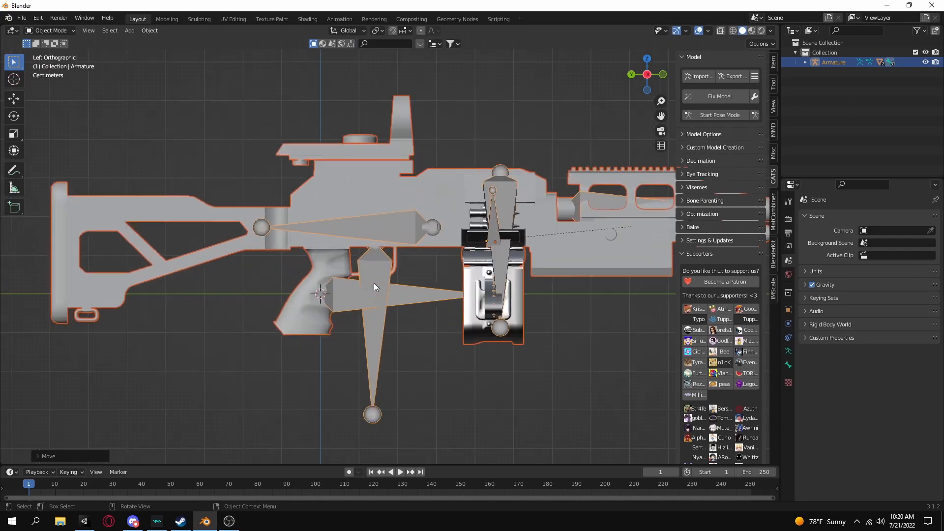
Step: Move the gun armature in the left side view so its pistol grip sits at the world origin
click(631, 74)
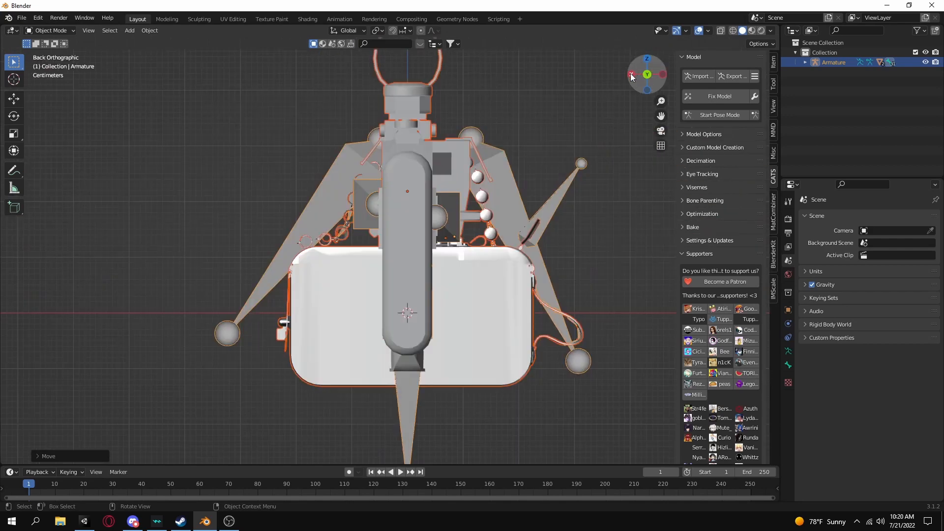
click(663, 75)
key(g)
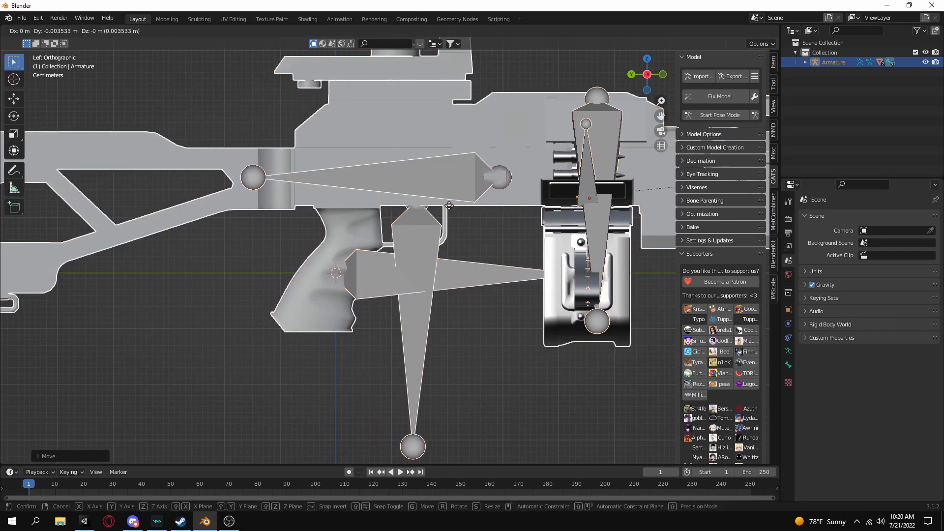
click(449, 206)
scroll(398, 244, down, 6)
scroll(374, 257, up, 6)
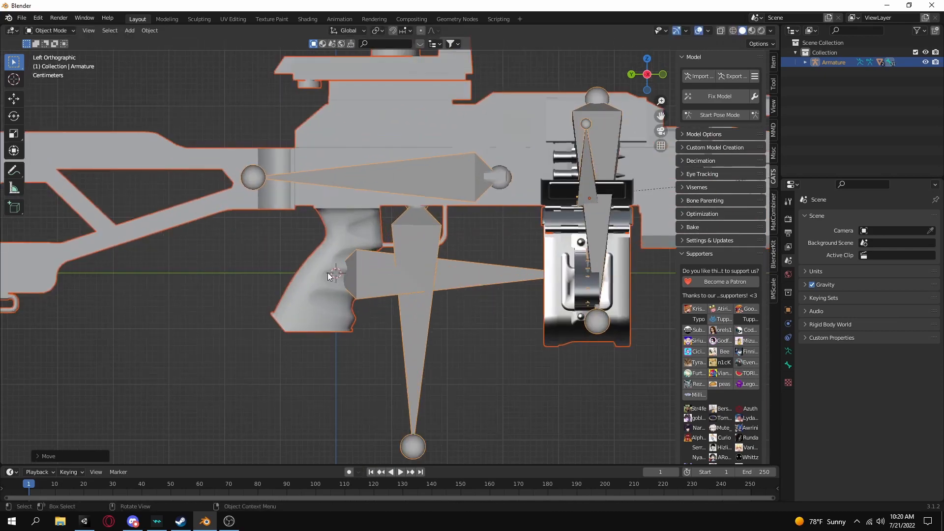
scroll(341, 256, down, 6)
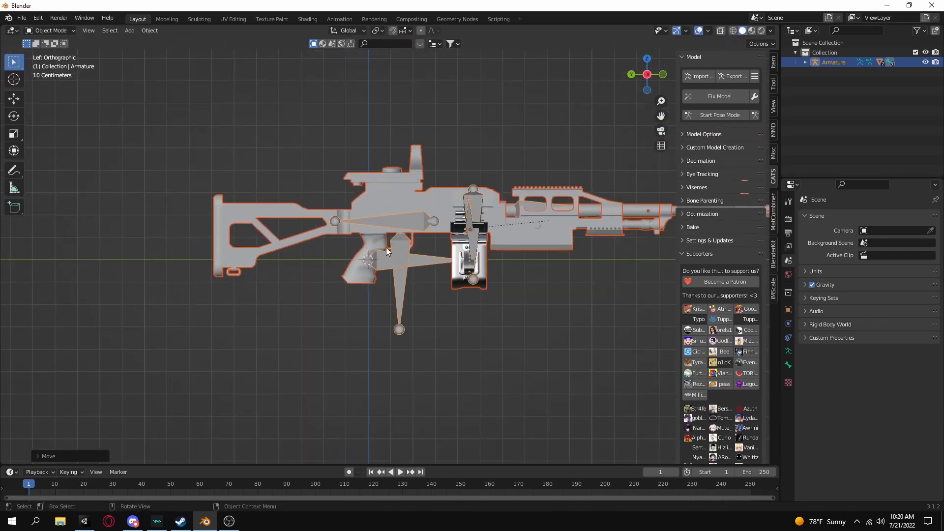
scroll(301, 282, up, 6)
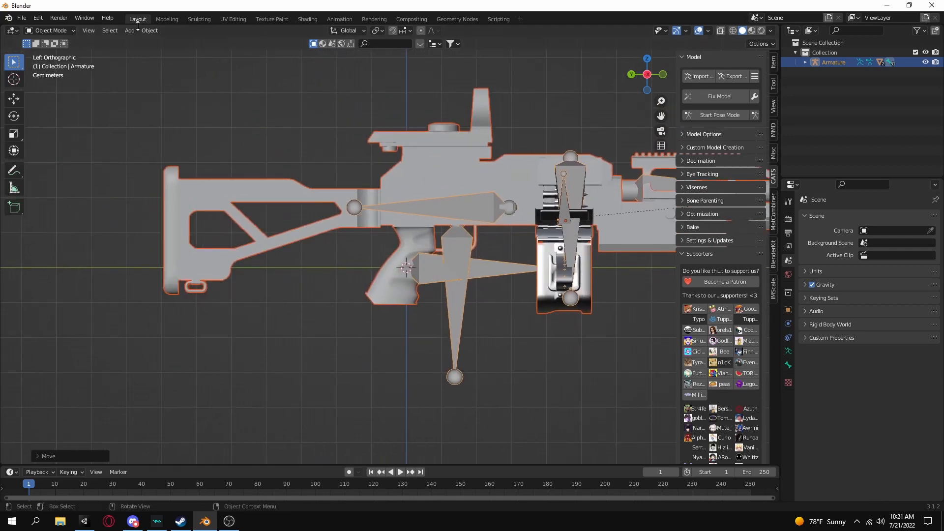
Step: Select the whole gun armature and set its origin to the 3D cursor at the pistol grip
scroll(473, 209, down, 6)
click(341, 177)
drag(205, 115, 640, 350)
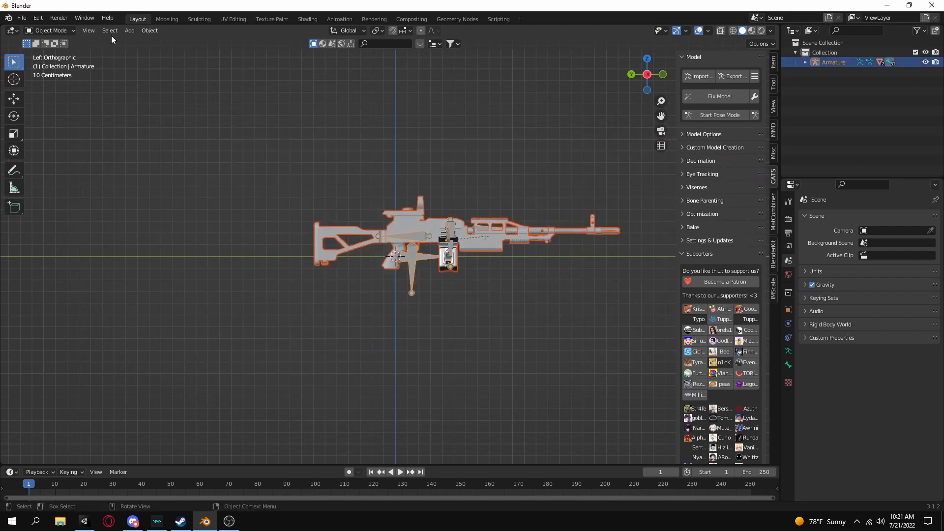
click(151, 30)
mouse_move(162, 52)
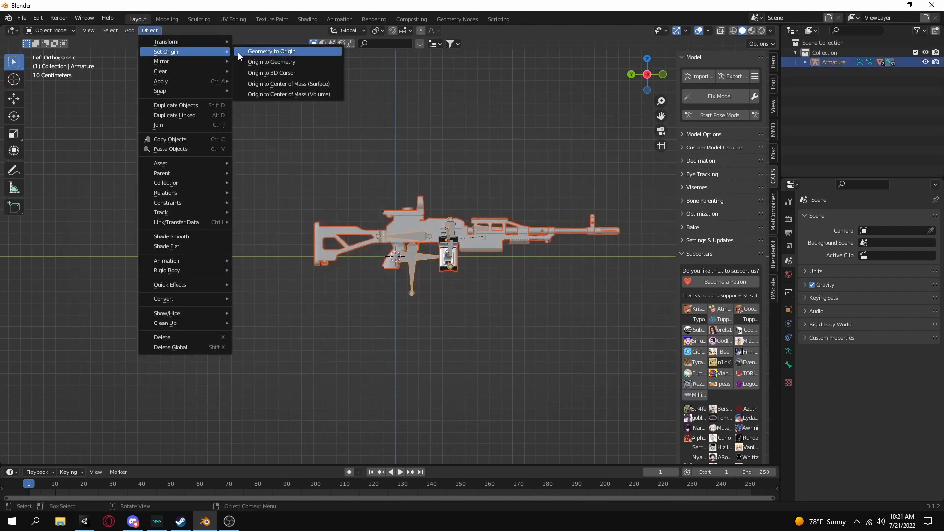
click(272, 75)
scroll(430, 305, up, 5)
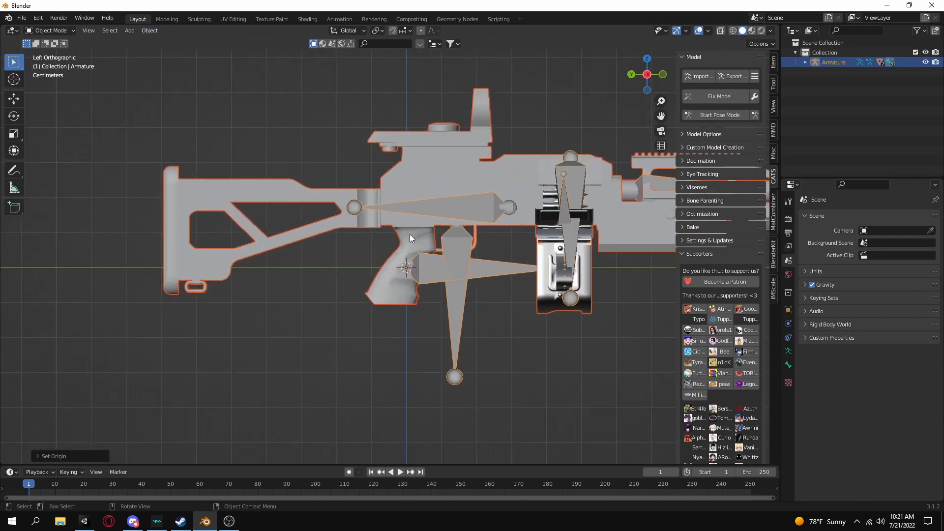
scroll(406, 268, down, 2)
middle_drag(406, 268, 490, 232)
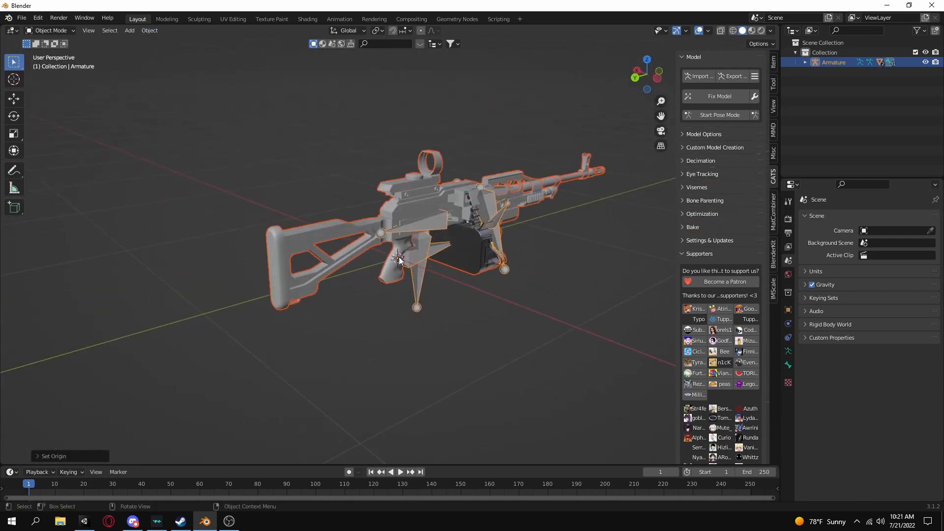
Step: Examine the gun and its new origin at the pistol grip from the side and in perspective
click(660, 78)
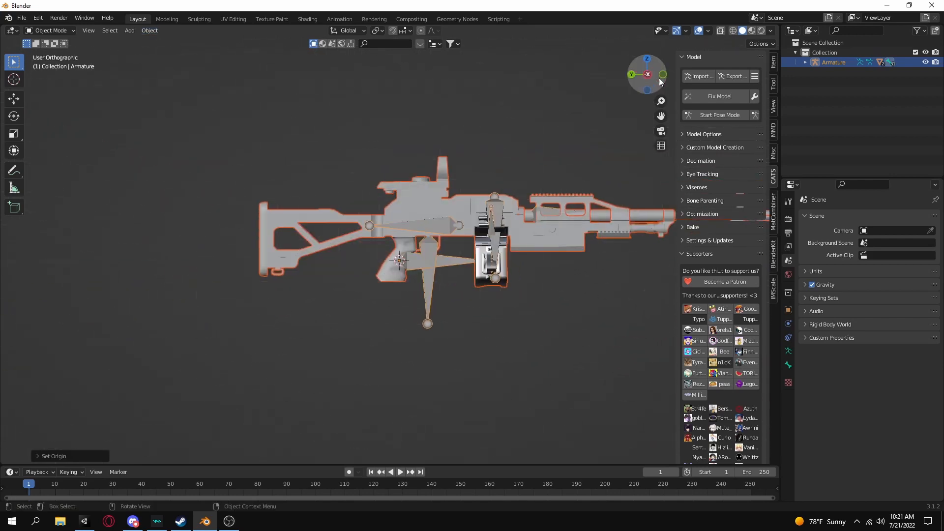
shift+middle_drag(592, 257, 458, 221)
scroll(427, 260, down, 4)
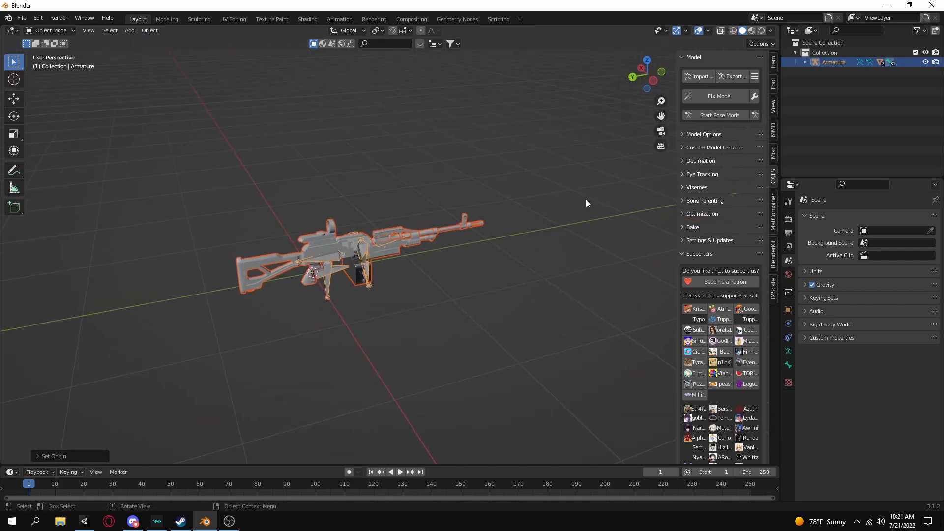
click(654, 81)
scroll(501, 278, up, 2)
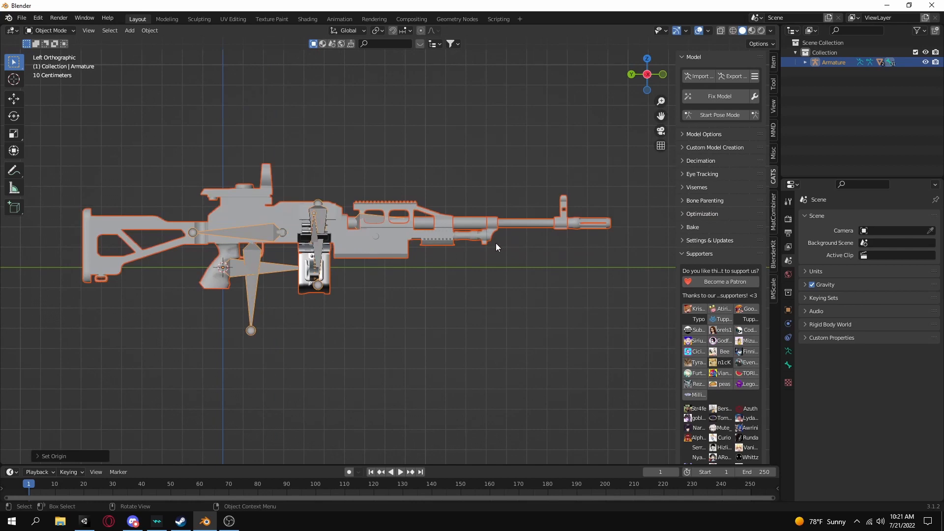
scroll(496, 243, down, 3)
shift+middle_drag(302, 226, 339, 220)
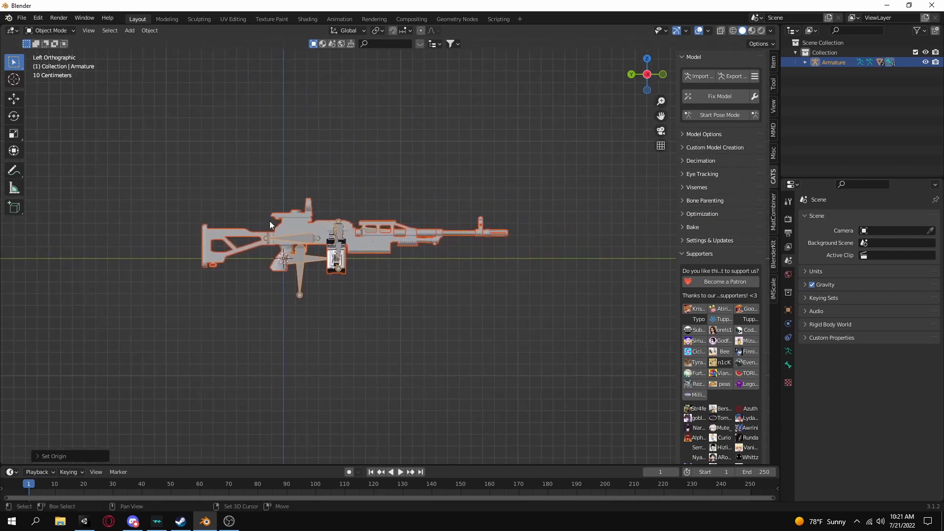
shift+middle_drag(271, 221, 341, 218)
scroll(348, 224, up, 3)
scroll(348, 223, up, 1)
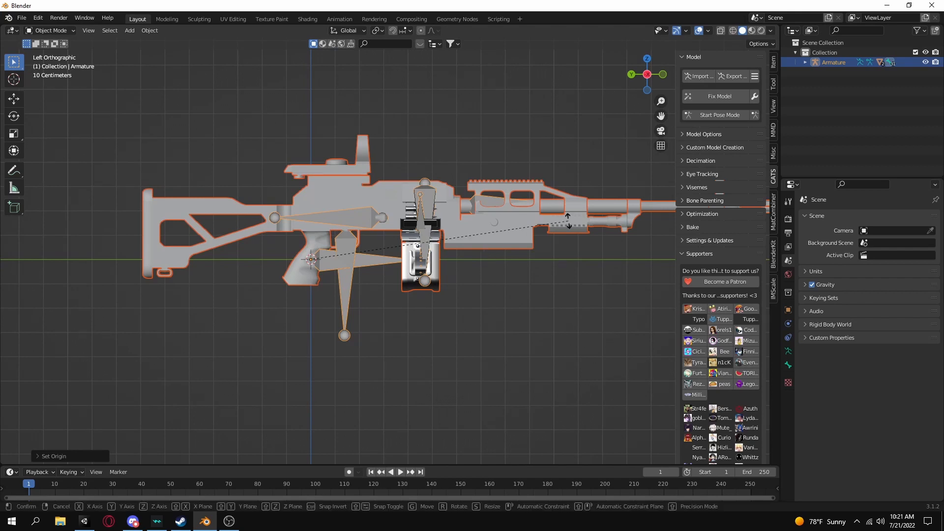
Step: Rotate the gun armature around its grip origin so the barrel tilts slightly downward
key(r)
click(571, 236)
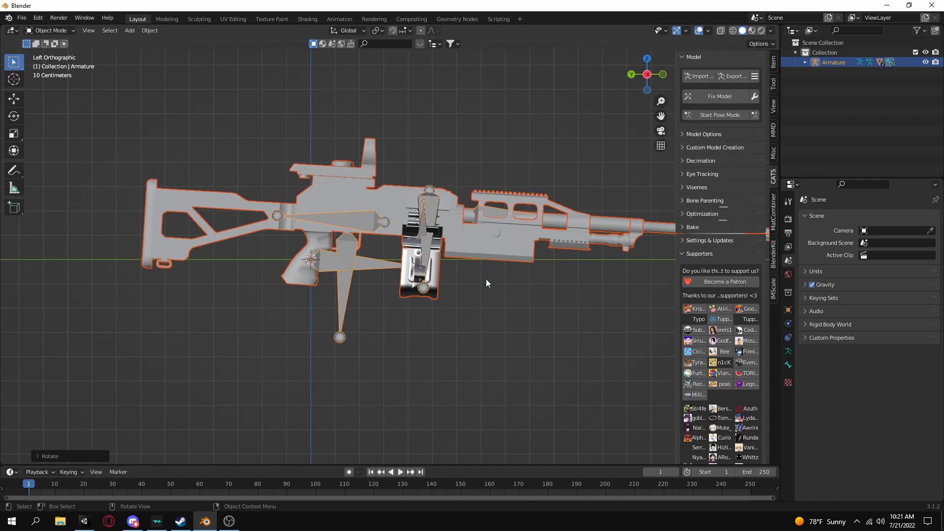
middle_drag(485, 332, 405, 264)
scroll(442, 250, up, 1)
click(642, 76)
Step: Test the grip pivot by rotating the gun's barrel up and back to its slight downward tilt
key(r)
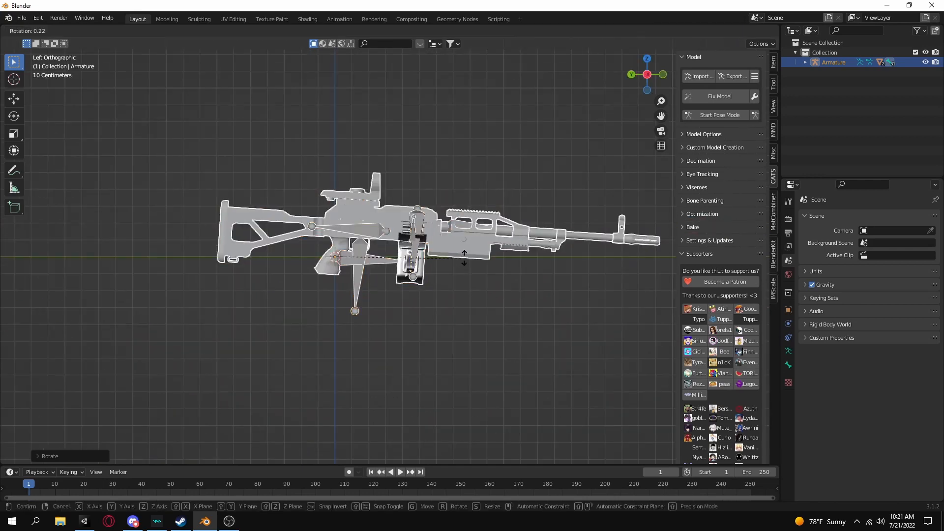
click(496, 225)
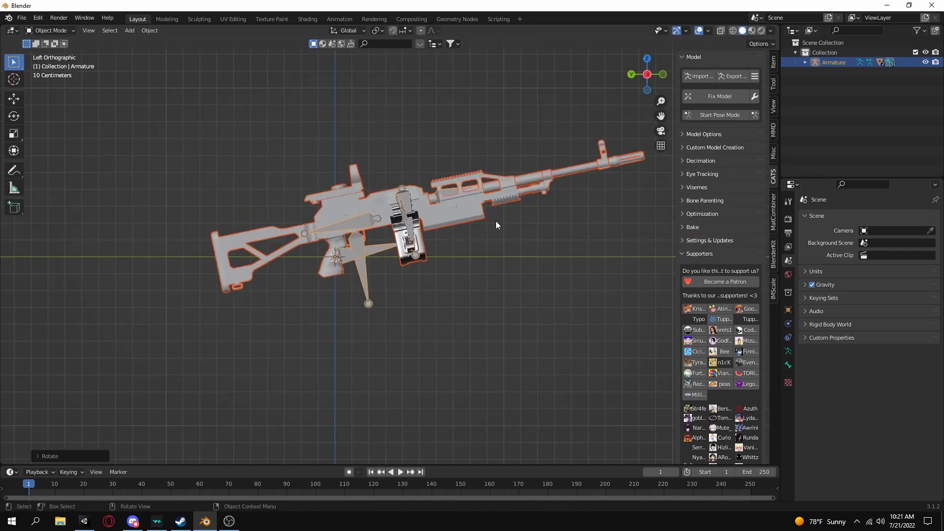
key(r)
click(471, 256)
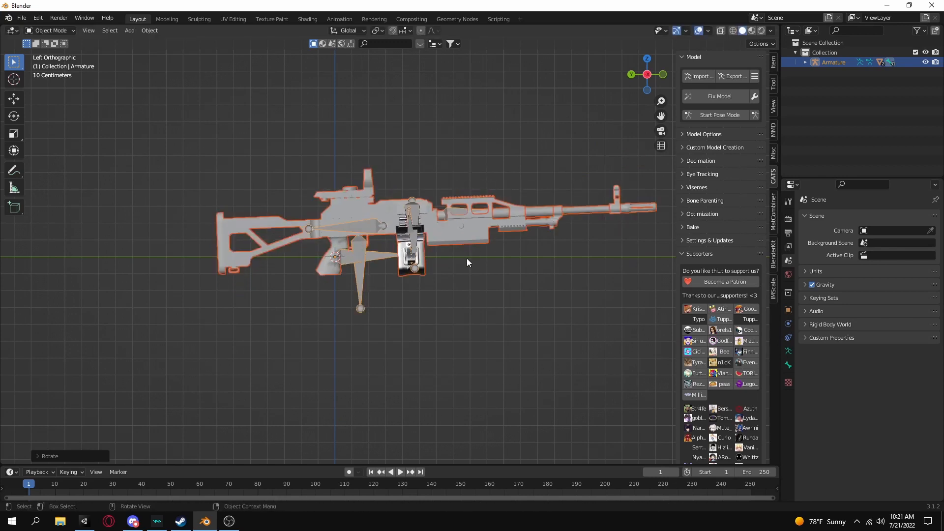
key(r)
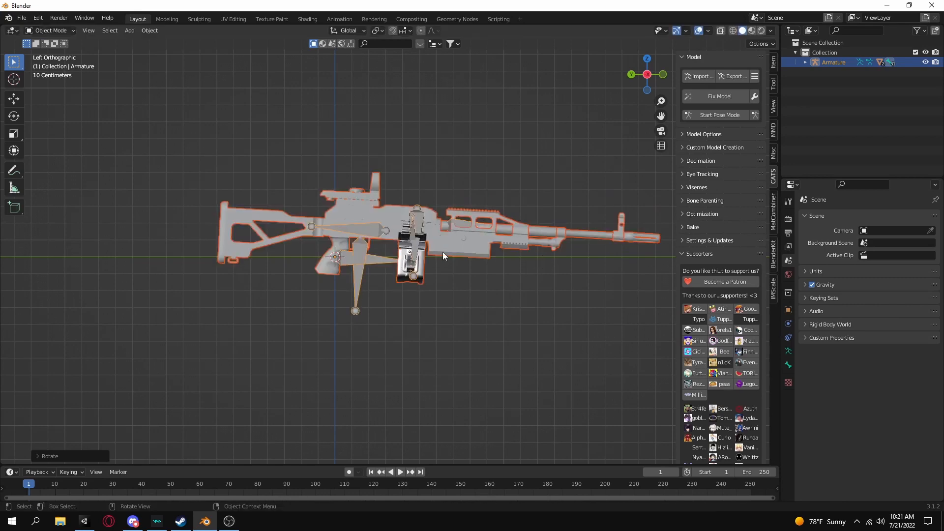
scroll(492, 258, up, 4)
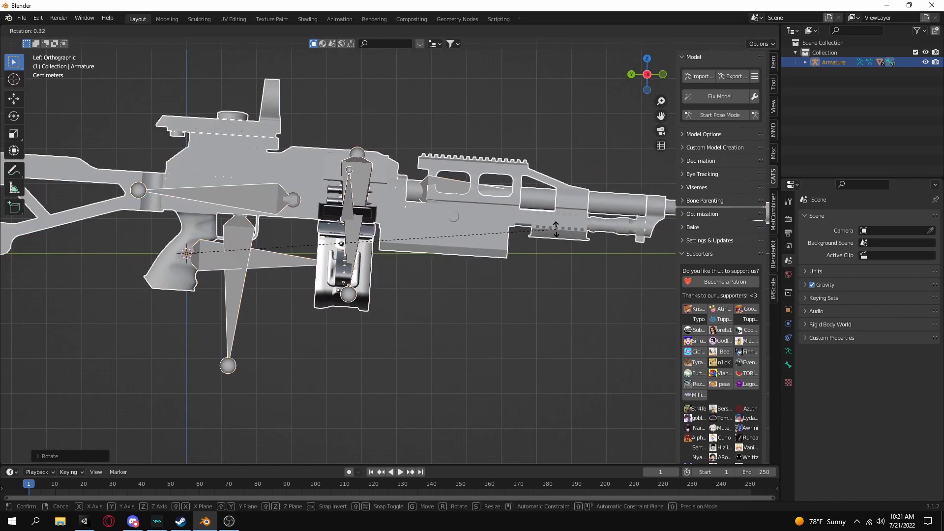
scroll(553, 232, up, 4)
click(555, 235)
scroll(502, 273, down, 7)
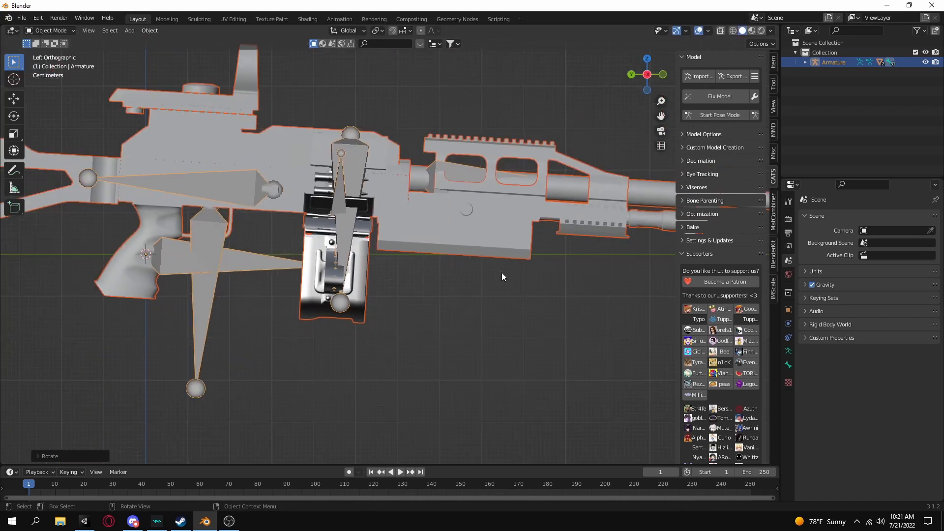
scroll(442, 248, down, 5)
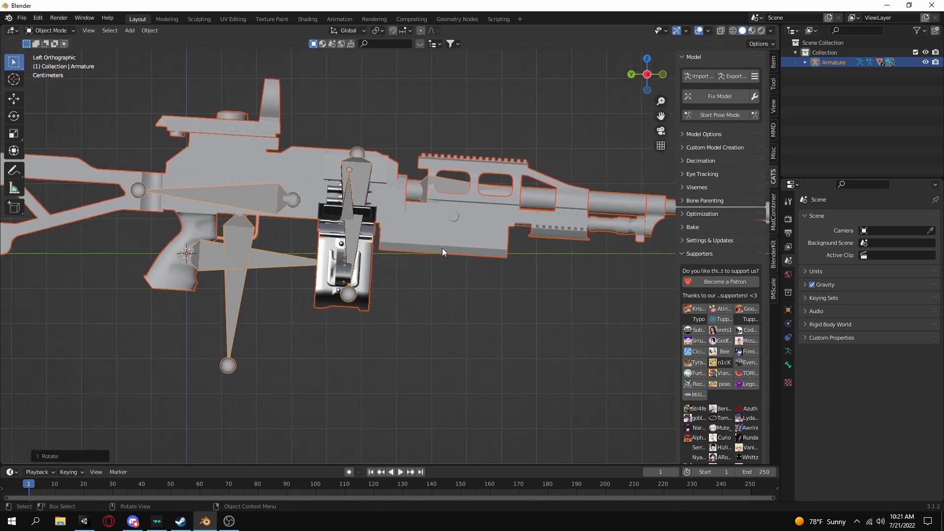
Step: Open the FBX export settings, collapse the Transform options, and turn off Add Leaf Bones in the Armature options
middle_drag(448, 255, 476, 219)
scroll(453, 256, up, 2)
click(21, 17)
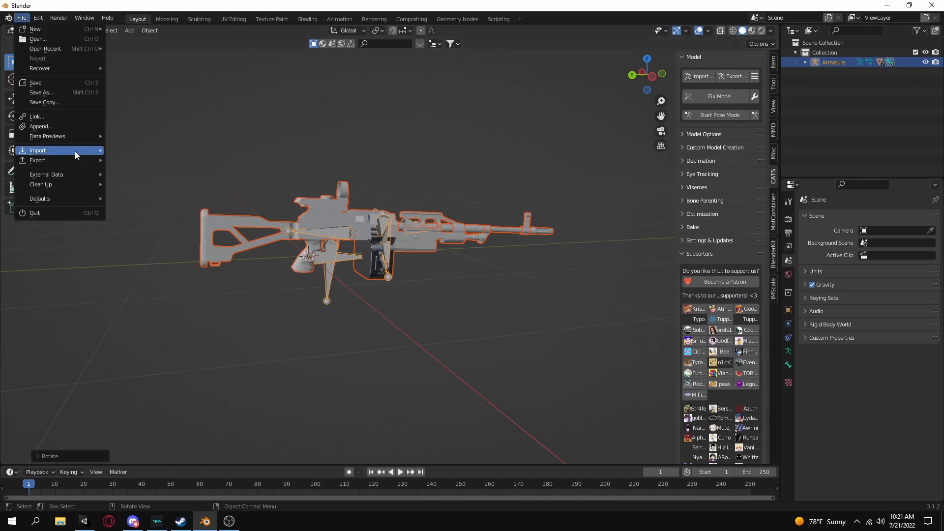
mouse_move(68, 163)
click(137, 248)
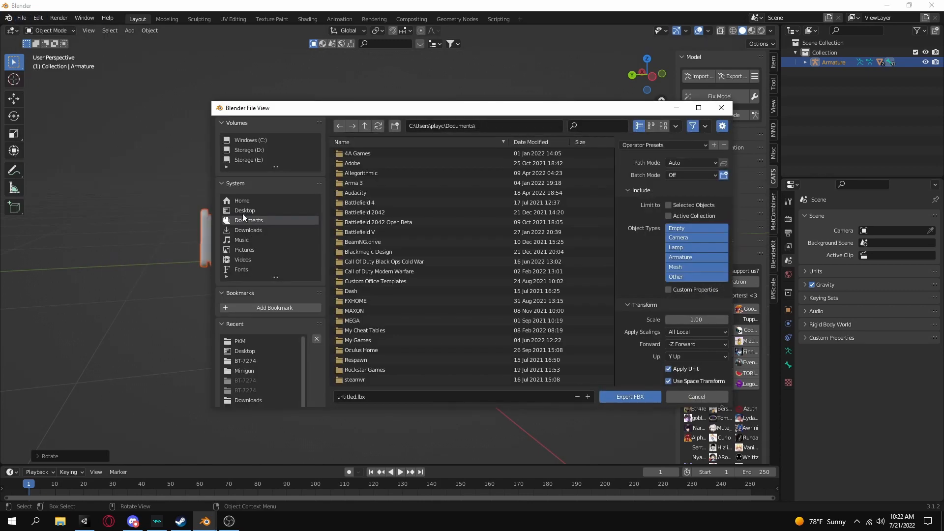
scroll(492, 276, down, 3)
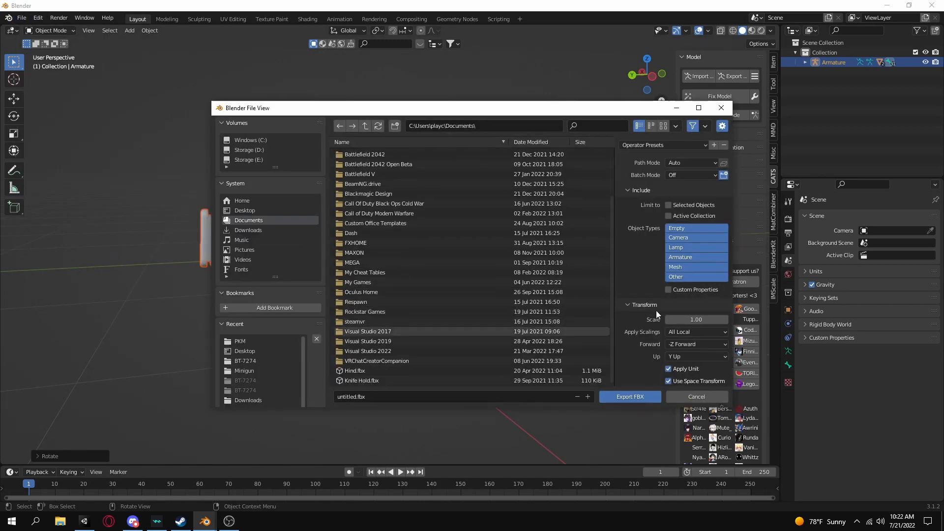
scroll(662, 279, down, 3)
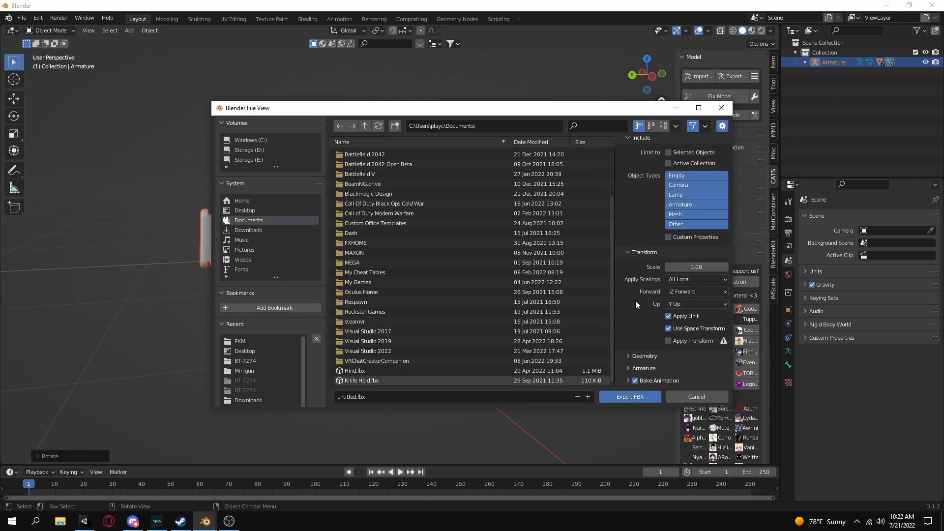
click(629, 252)
click(641, 326)
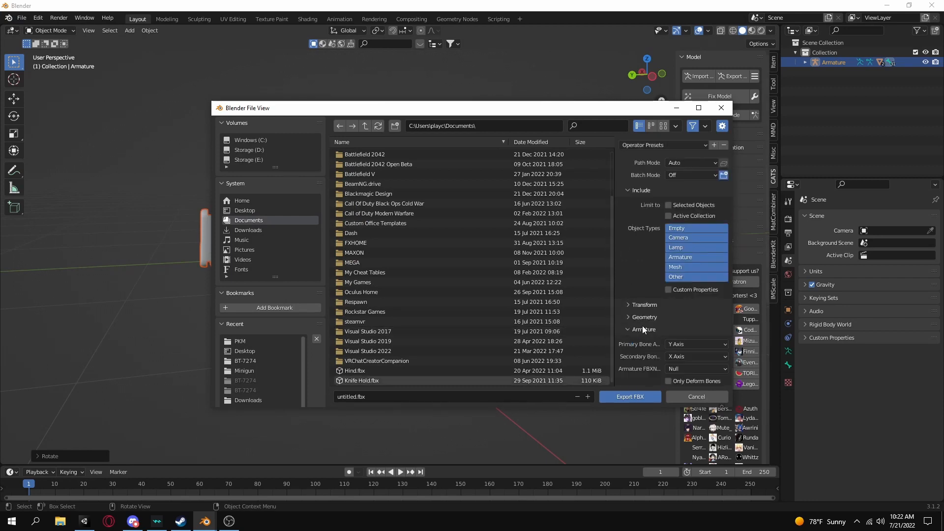
scroll(650, 344, down, 2)
right_click(669, 365)
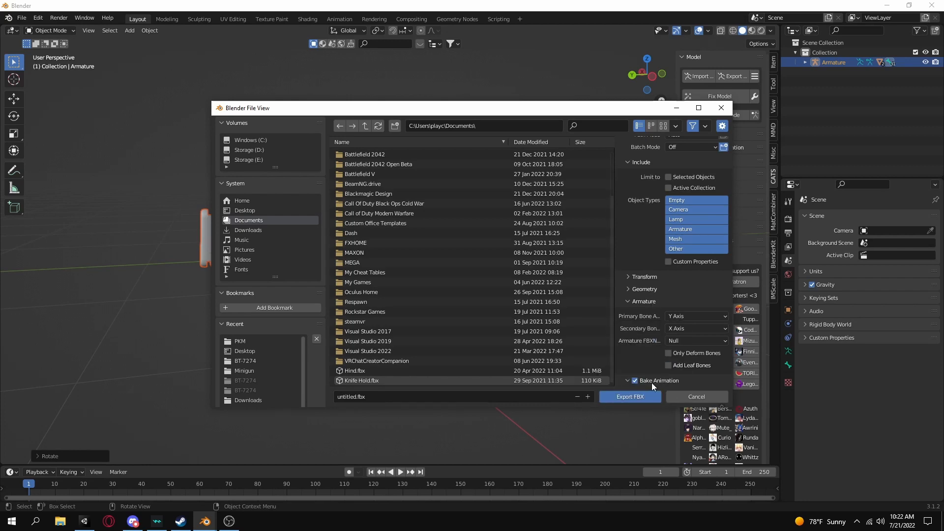
click(631, 381)
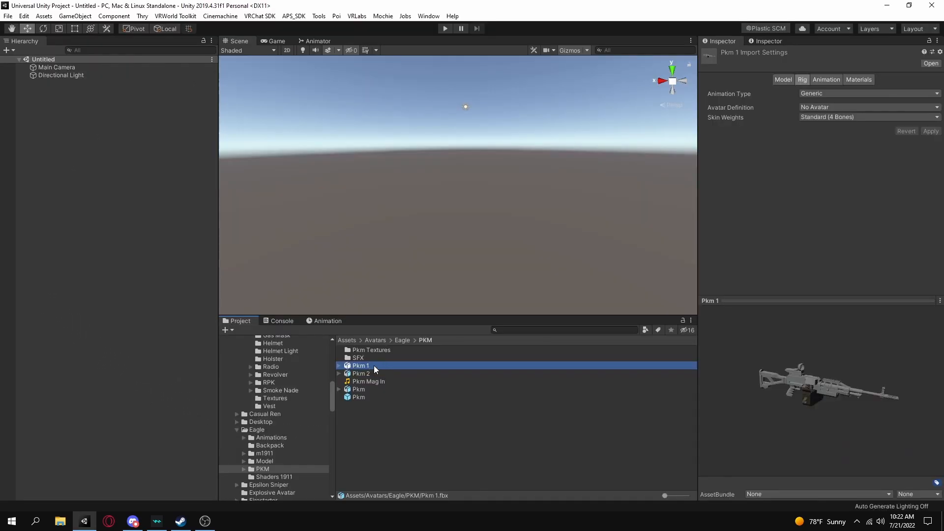
Step: In Unity, add the Pkm 1 model and the Eagle model from the avatar's Model folder to the scene
drag(374, 365, 88, 152)
alt+drag(443, 187, 499, 144)
click(400, 340)
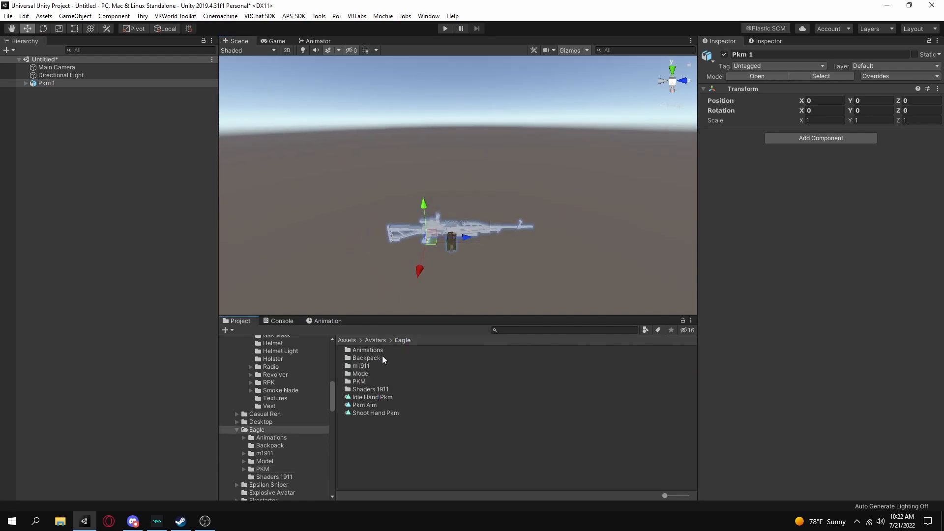
double_click(375, 374)
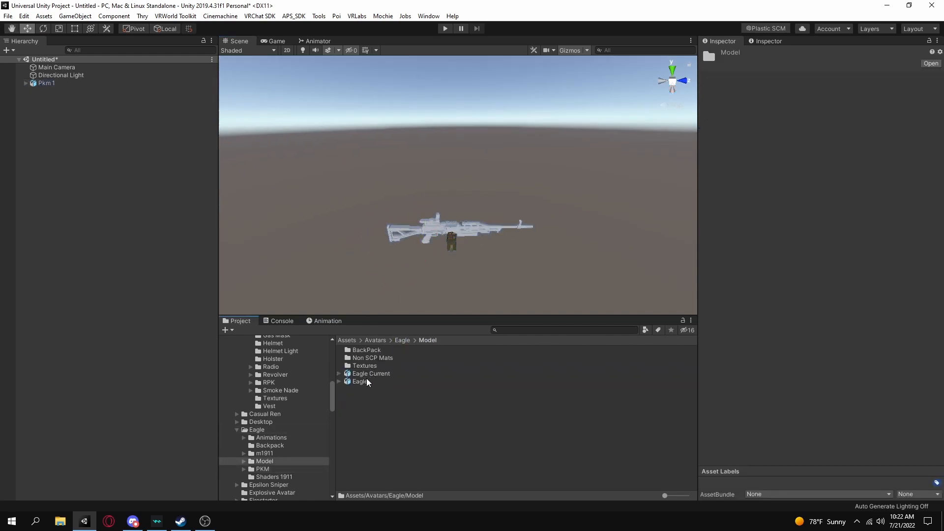
drag(367, 382, 74, 96)
Step: Examine from several angles how the gun is placed relative to the Eagle avatar at the scene origin
alt+drag(287, 223, 428, 197)
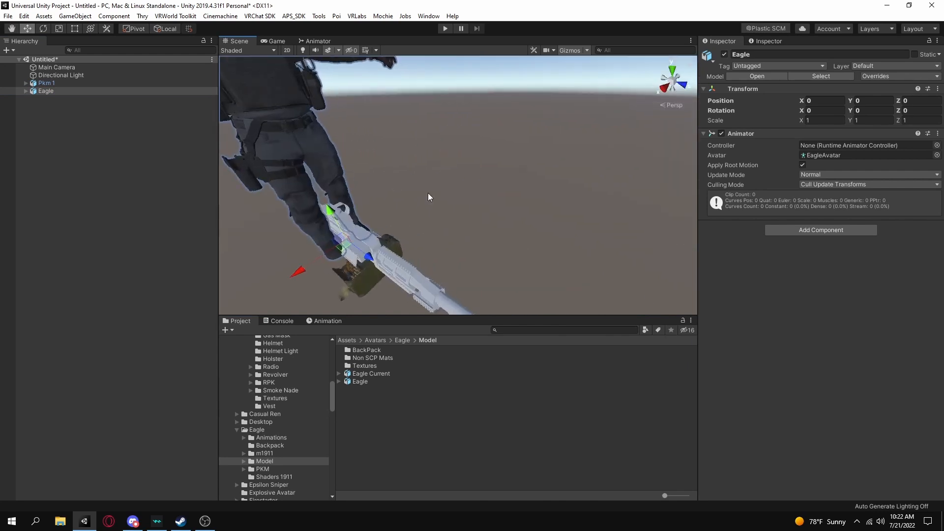
key(f)
scroll(382, 191, up, 2)
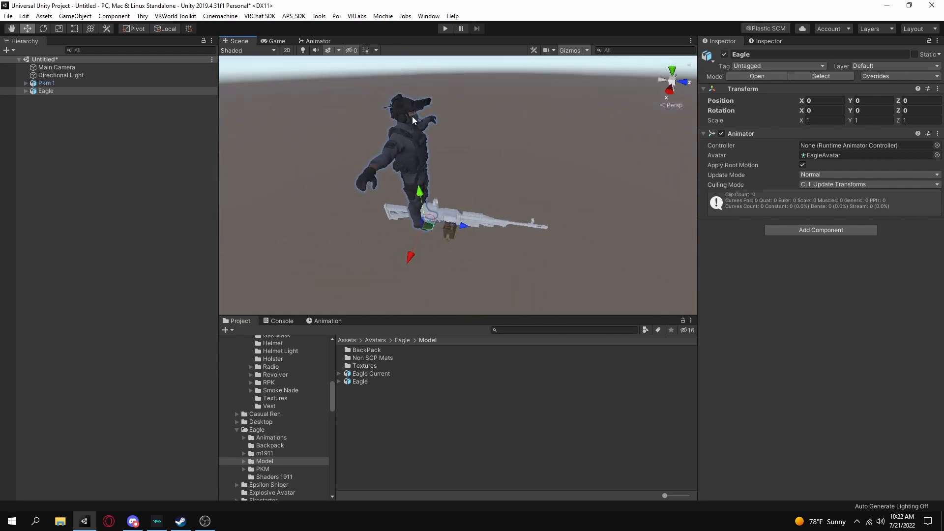
alt+drag(413, 120, 542, 179)
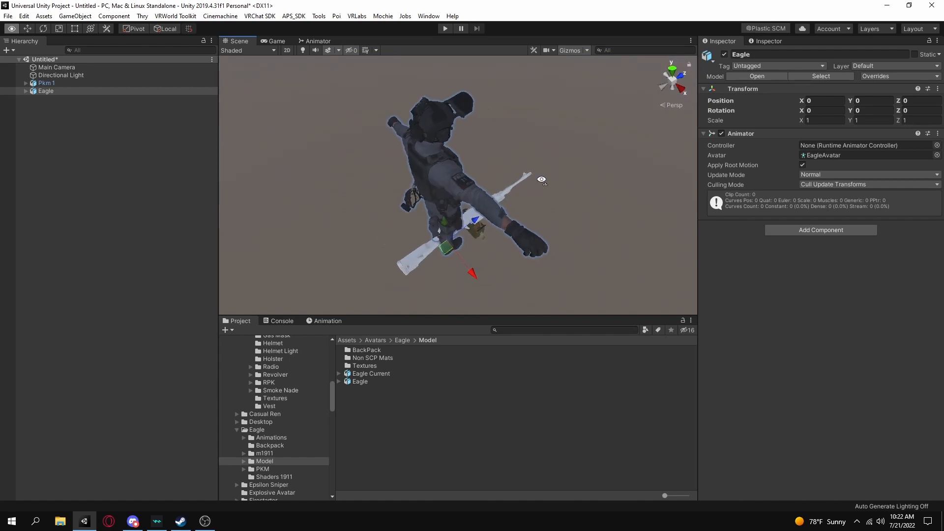
alt+drag(340, 213, 375, 206)
alt+drag(563, 93, 432, 196)
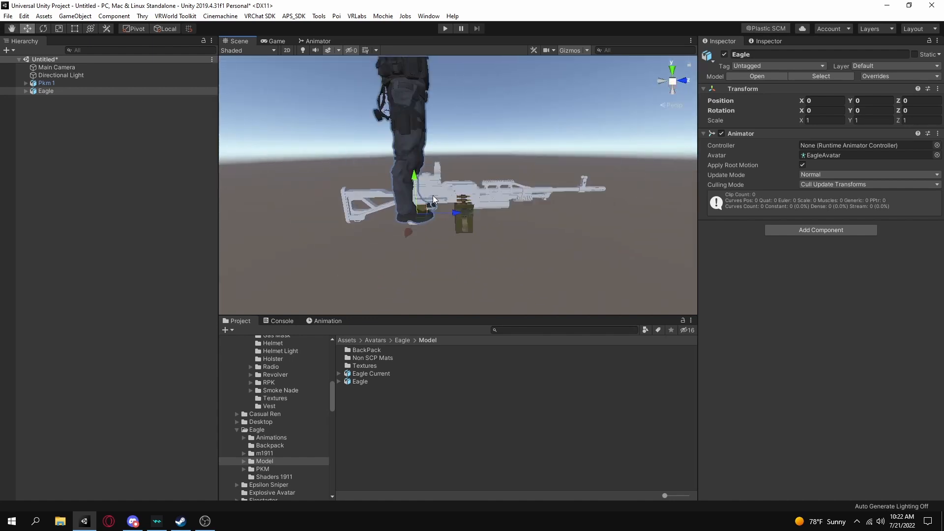
Step: Inspect the gun's grip position at the Eagle avatar's feet from the side, from above and close up
scroll(560, 194, down, 5)
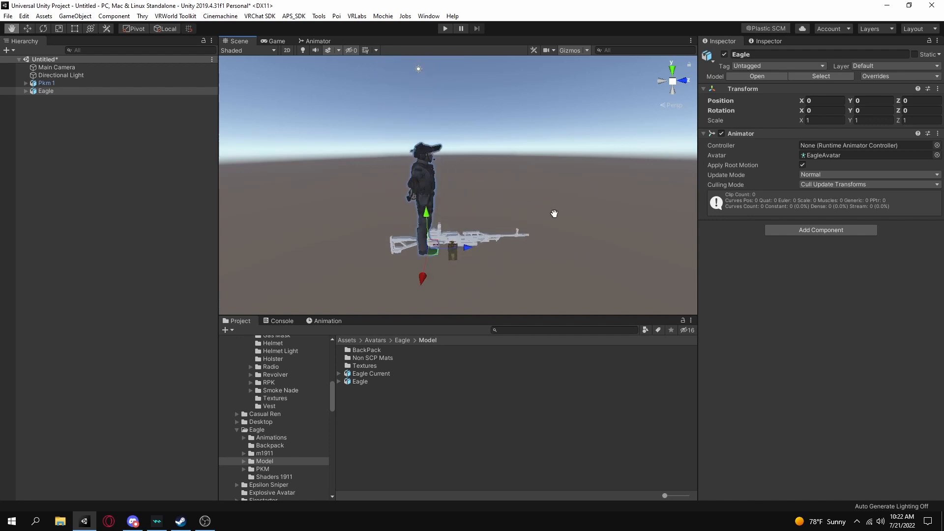
alt+drag(553, 211, 475, 166)
key(w)
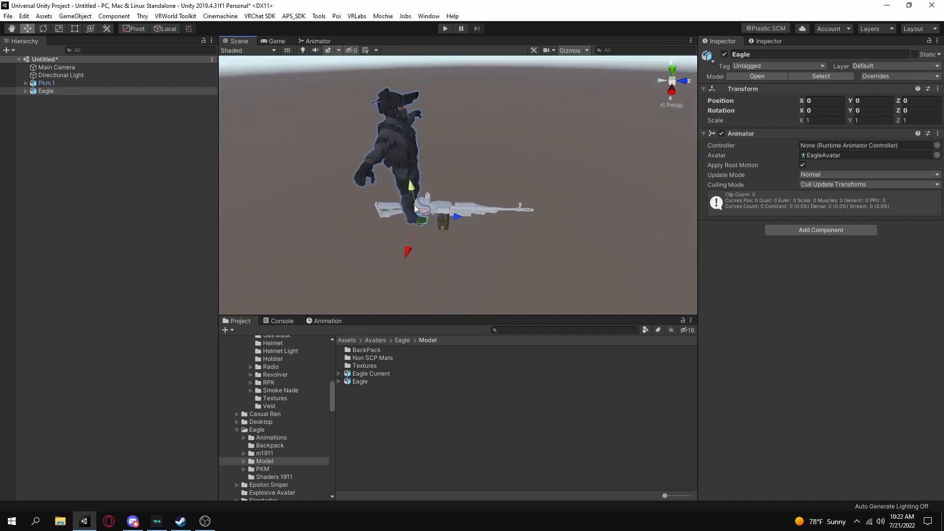
middle_drag(512, 270, 542, 238)
scroll(542, 238, up, 7)
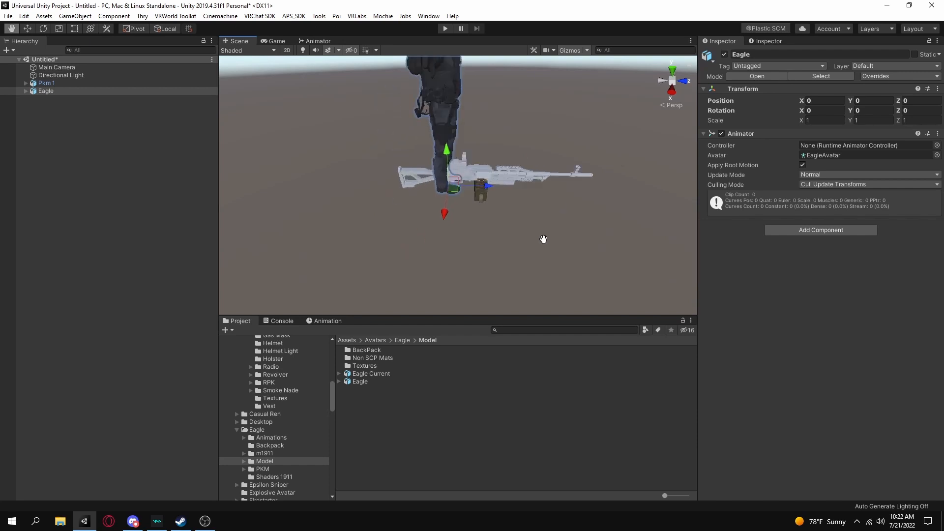
alt+drag(505, 201, 570, 172)
middle_drag(509, 273, 553, 202)
scroll(552, 202, up, 5)
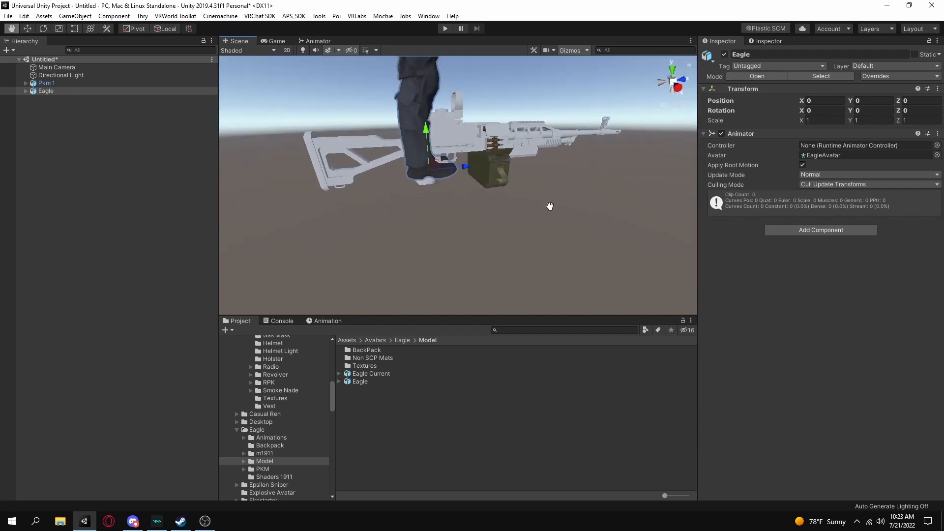
alt+drag(551, 205, 394, 211)
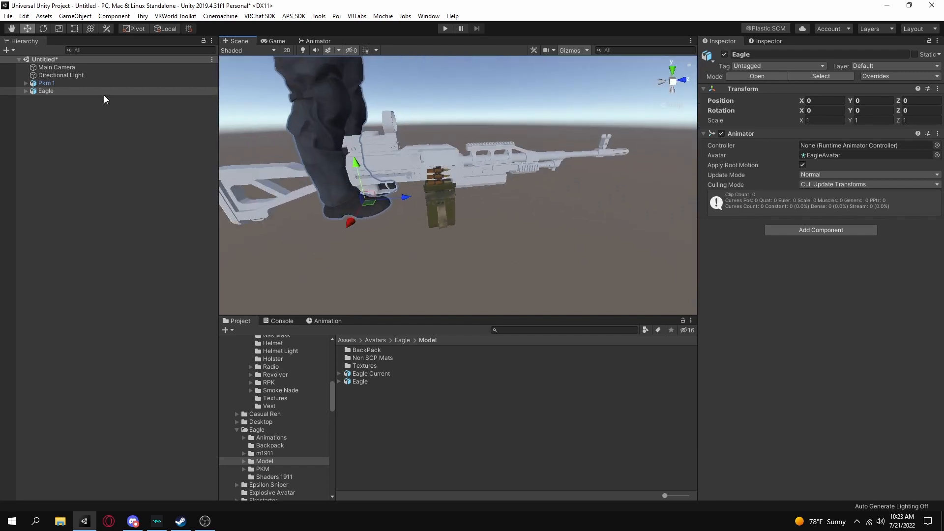
Step: Create an empty scene object named Pkm Parent and reset its transform
click(46, 83)
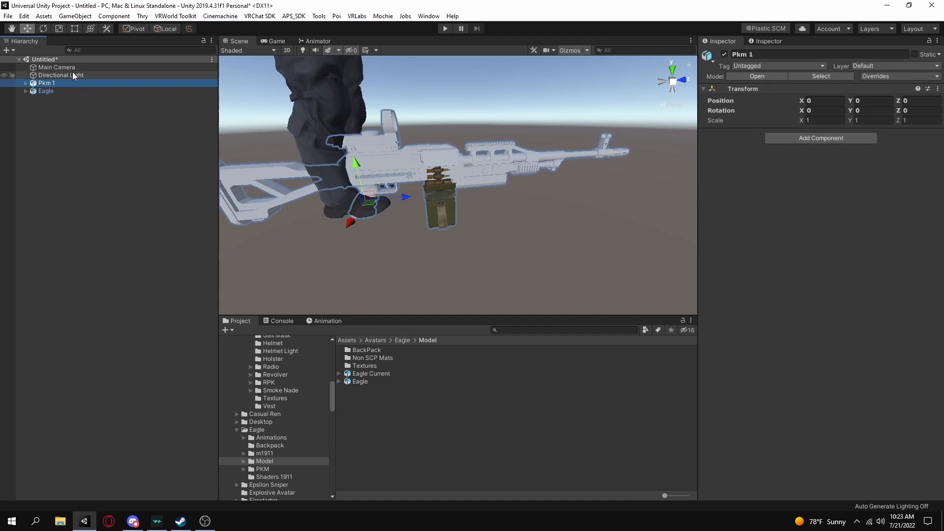
click(27, 84)
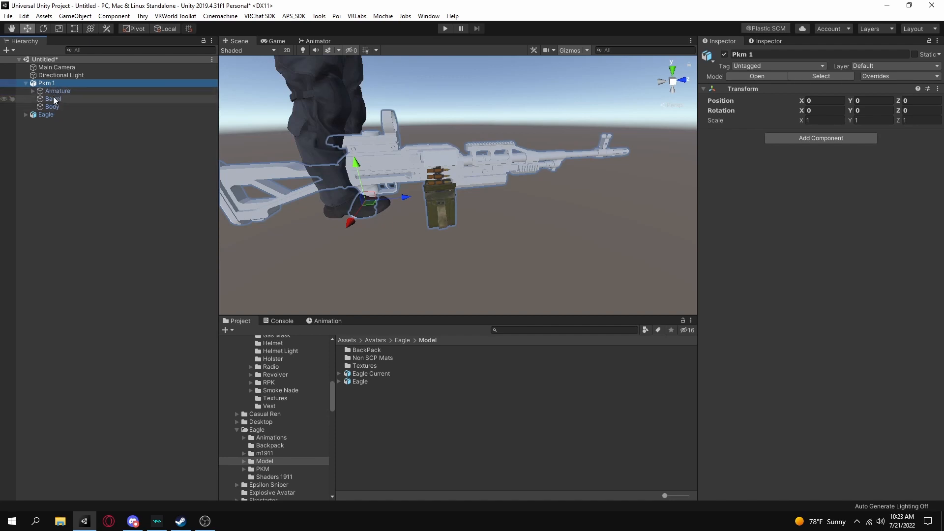
right_click(58, 148)
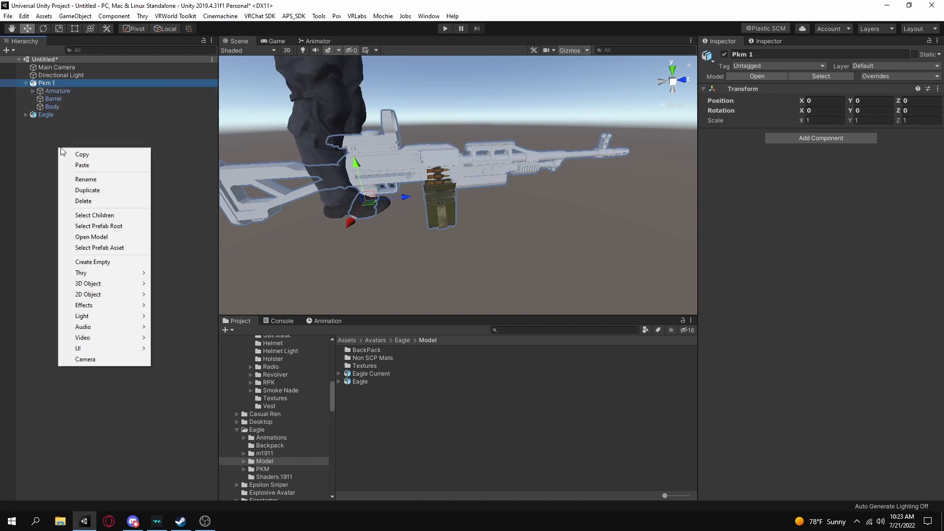
click(77, 262)
right_click(60, 126)
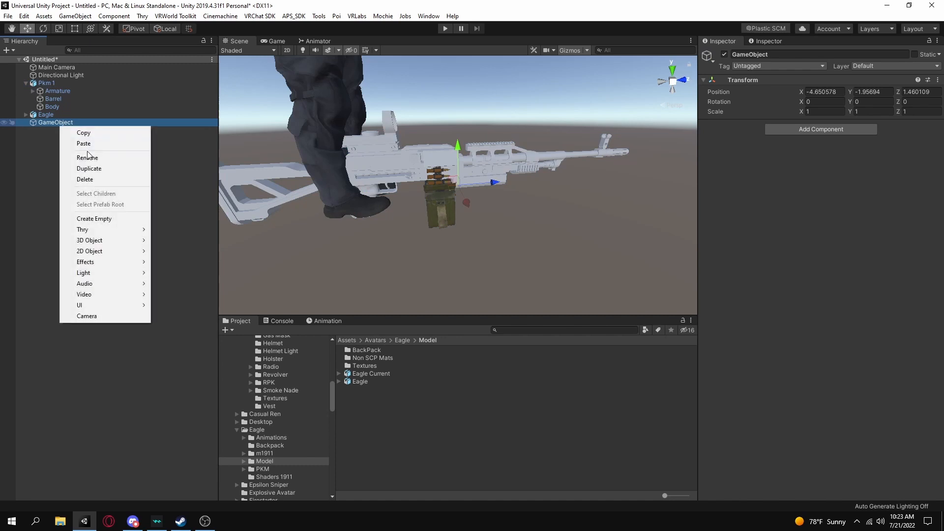
click(95, 156)
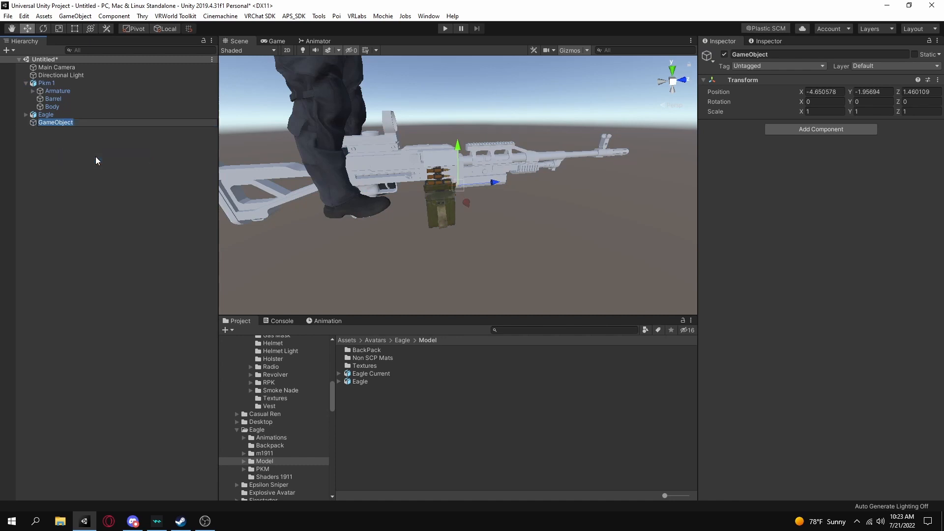
text(Pkm Parent)
key(Return)
right_click(768, 80)
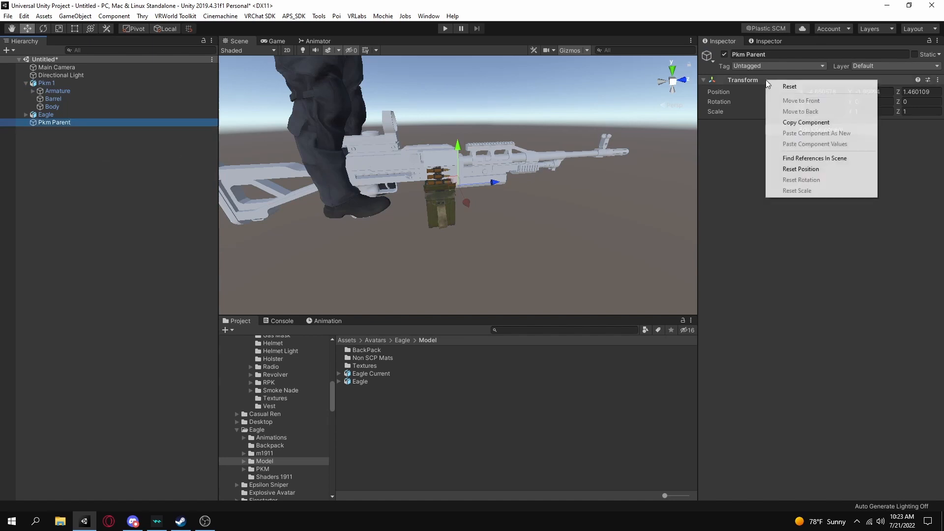
click(785, 85)
Step: Reset the Pkm 1 object's transform and make it a child of Pkm Parent
click(62, 84)
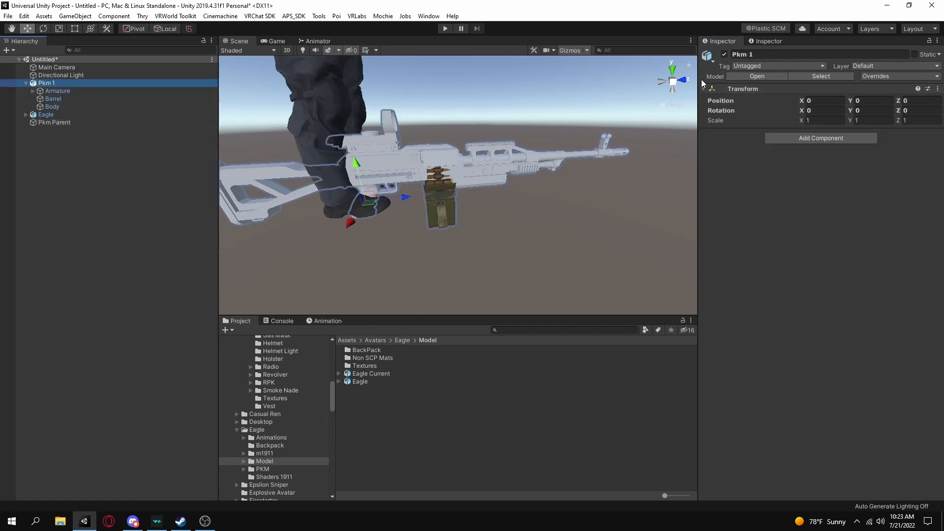
right_click(748, 90)
click(772, 98)
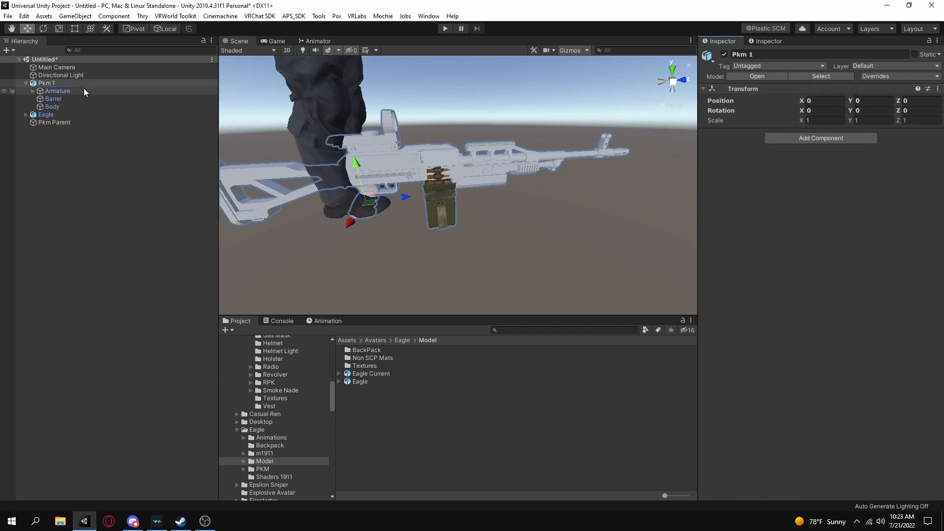
drag(56, 83, 47, 124)
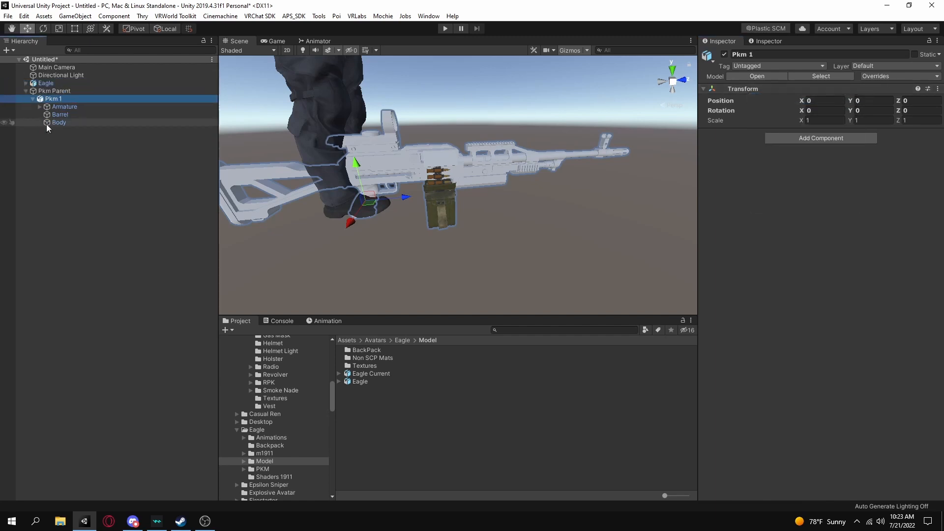
Step: Add an active Parent Constraint component to Pkm Parent with one empty source slot
click(62, 92)
scroll(430, 127, down, 4)
right_drag(430, 126, 461, 115)
middle_drag(461, 114, 502, 125)
key(f)
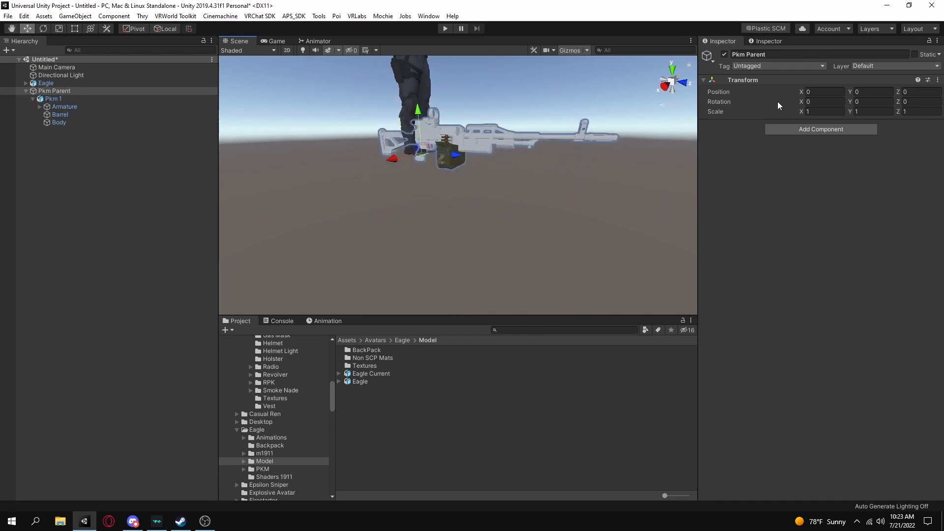
click(829, 129)
text(parent)
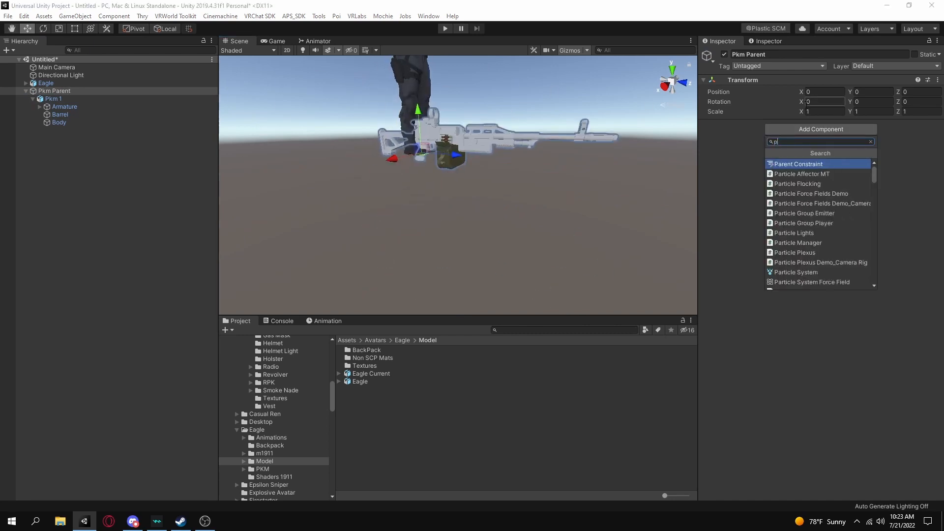
click(836, 164)
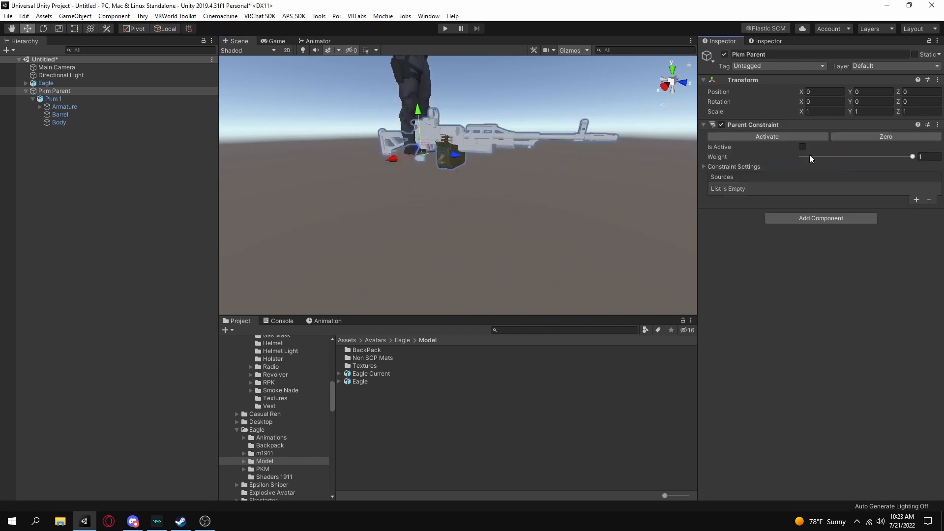
click(917, 200)
Step: Create a second empty object at the scene's root level and name it Aim Target
scroll(492, 105, up, 3)
middle_drag(488, 101, 502, 171)
click(39, 91)
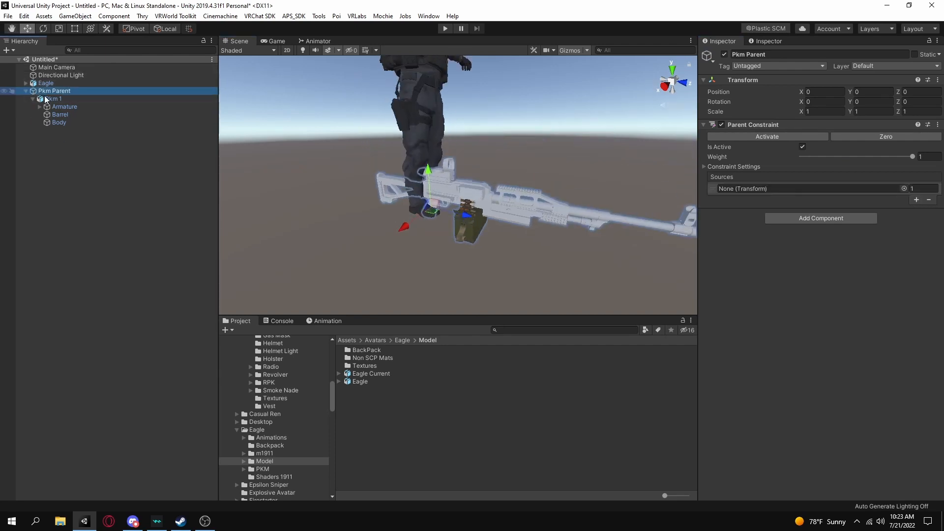
double_click(51, 100)
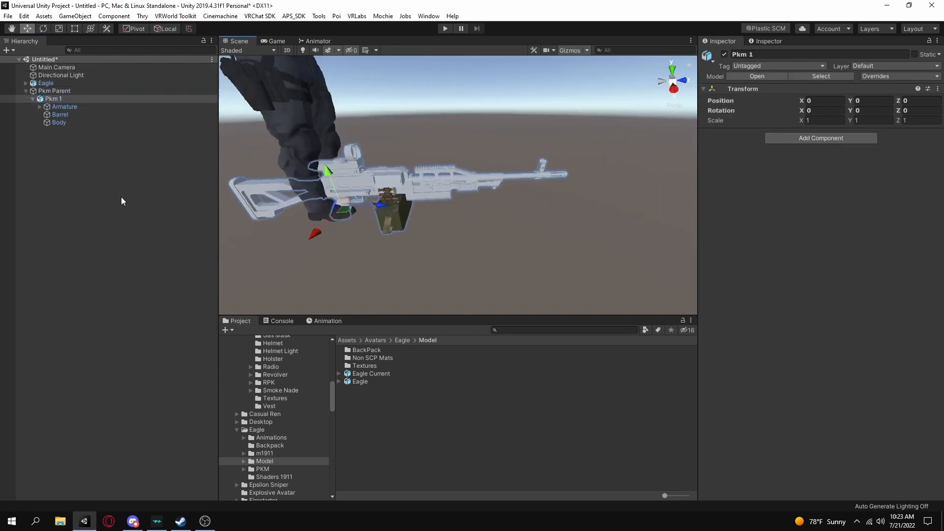
right_click(112, 196)
mouse_move(152, 325)
click(143, 309)
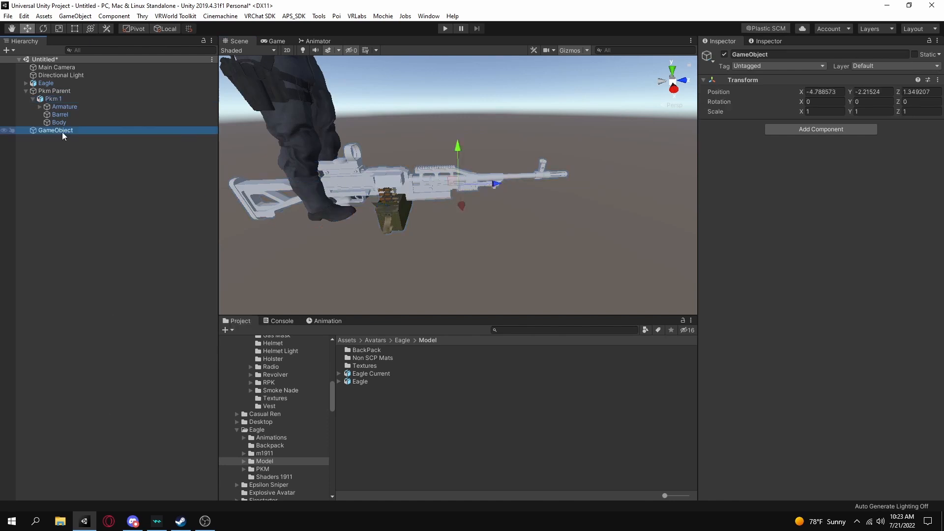
right_click(62, 132)
click(111, 166)
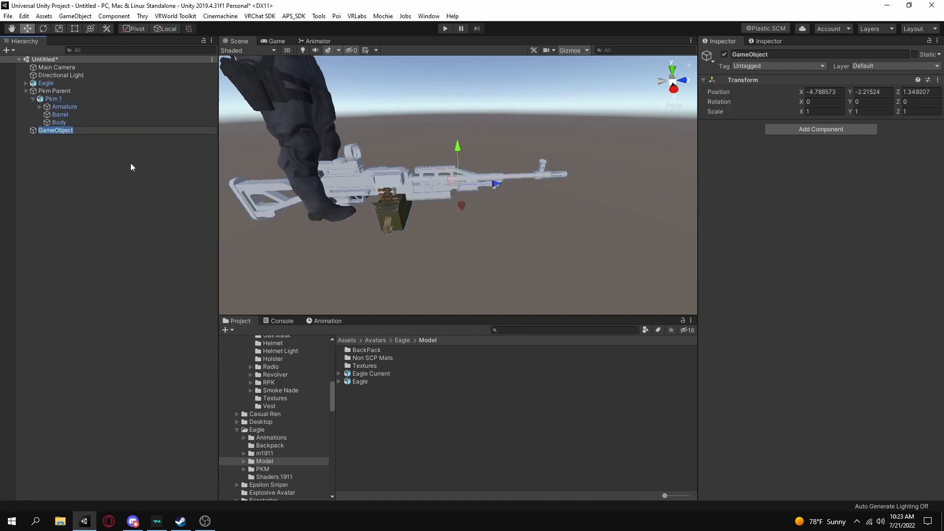
key(BackSpace)
text(Aim Target)
key(Return)
Step: Reset Aim Target's transform and move it forward along Z to about 1.2, below the gun's barrel
right_click(737, 82)
click(747, 90)
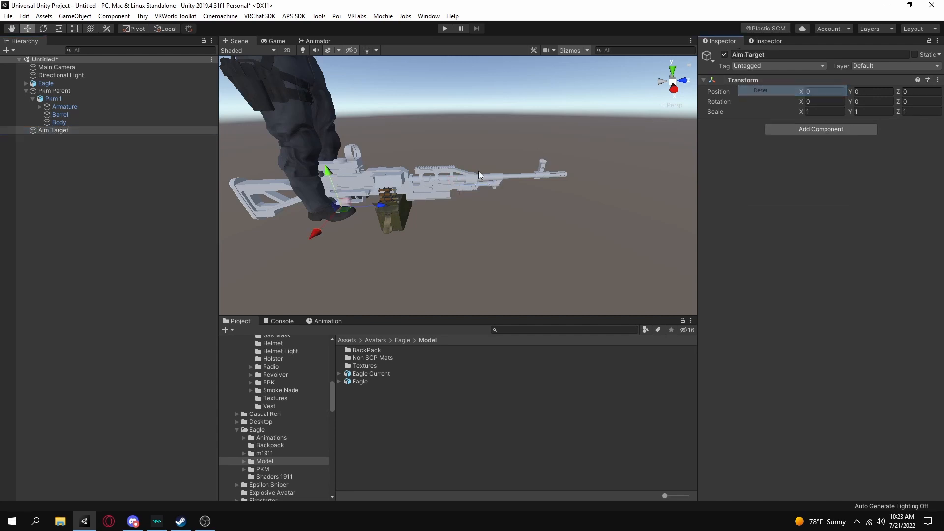
drag(384, 201, 482, 211)
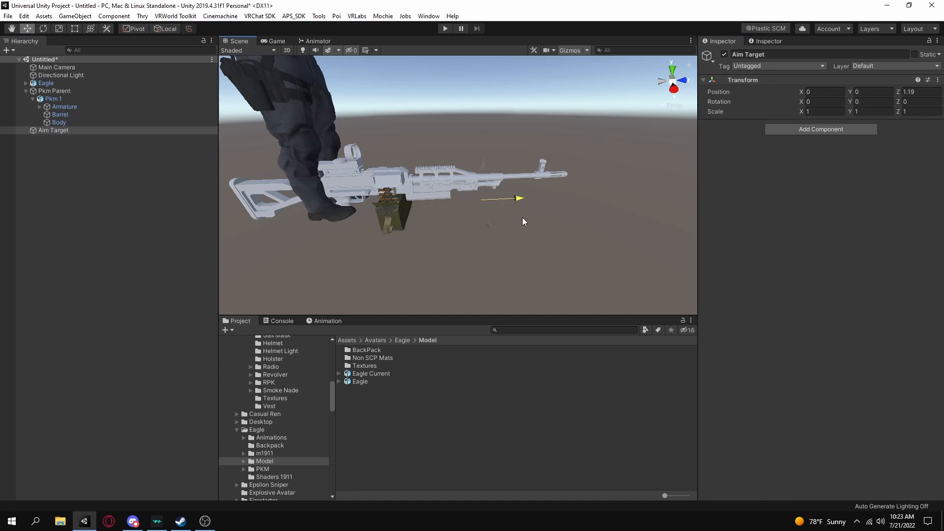
Step: Add an Aim Constraint component to Pkm 1 and activate it
click(54, 98)
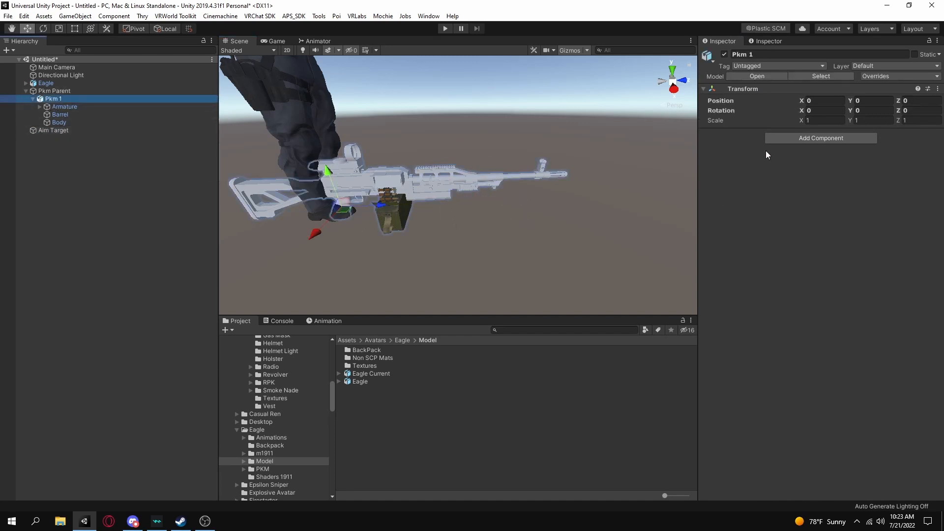
click(790, 139)
text(aim)
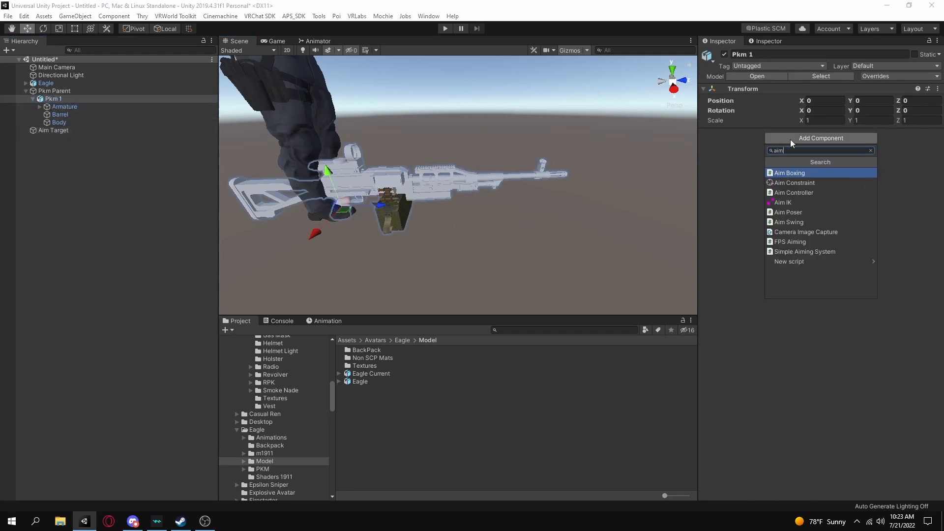
click(794, 183)
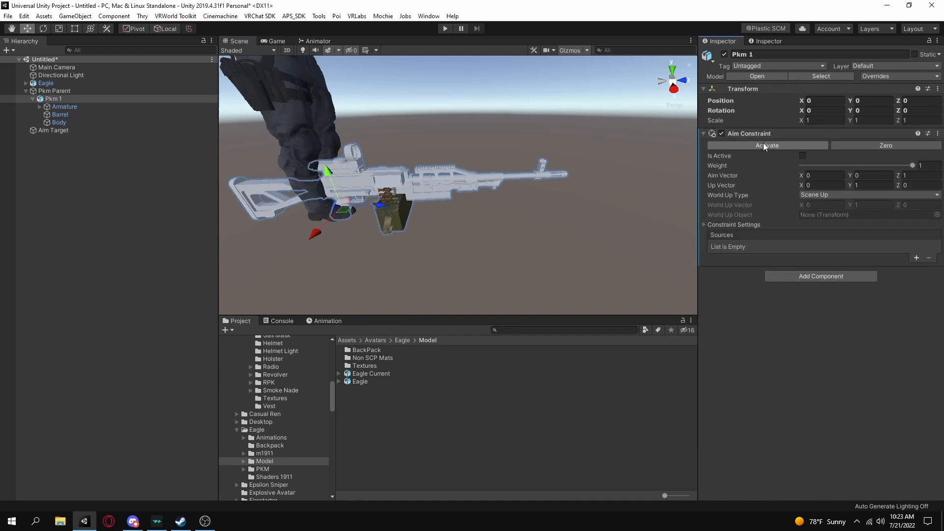
alt+drag(600, 134, 535, 144)
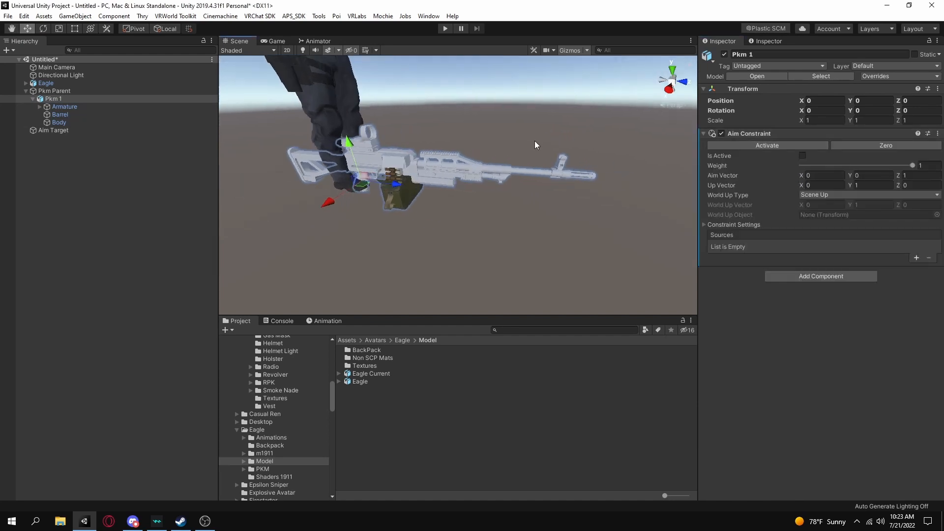
click(751, 146)
Step: Unfreeze the Z rotation axis in Pkm 1's Aim Constraint and assign Aim Target as its source
click(705, 225)
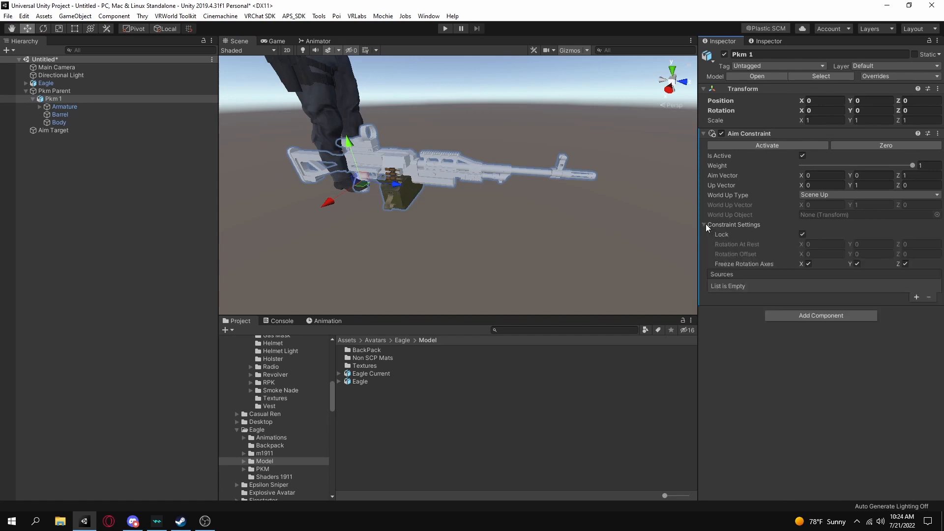
click(908, 267)
alt+drag(554, 179, 619, 176)
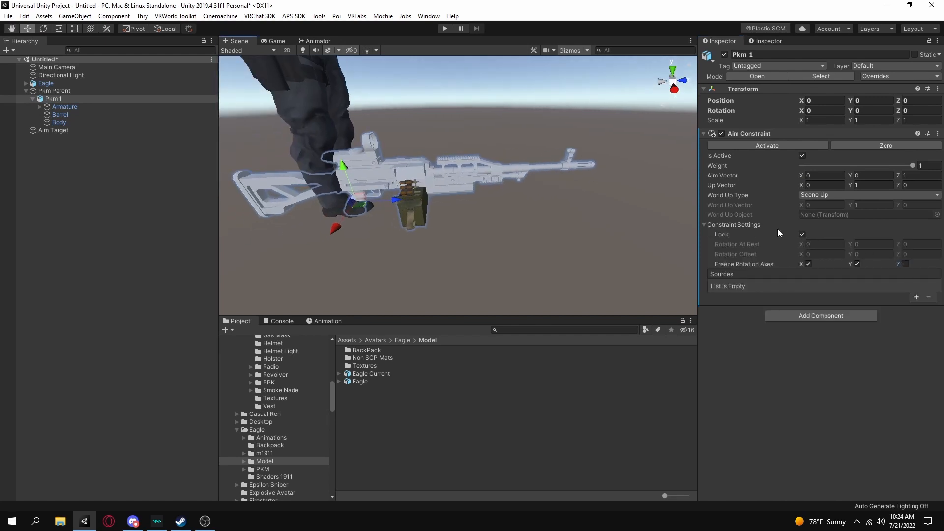
click(917, 297)
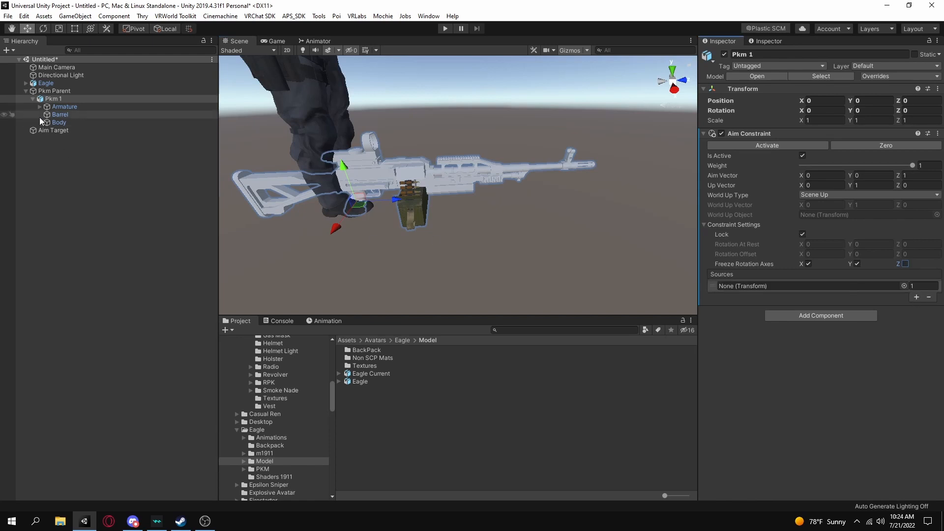
drag(54, 130, 753, 287)
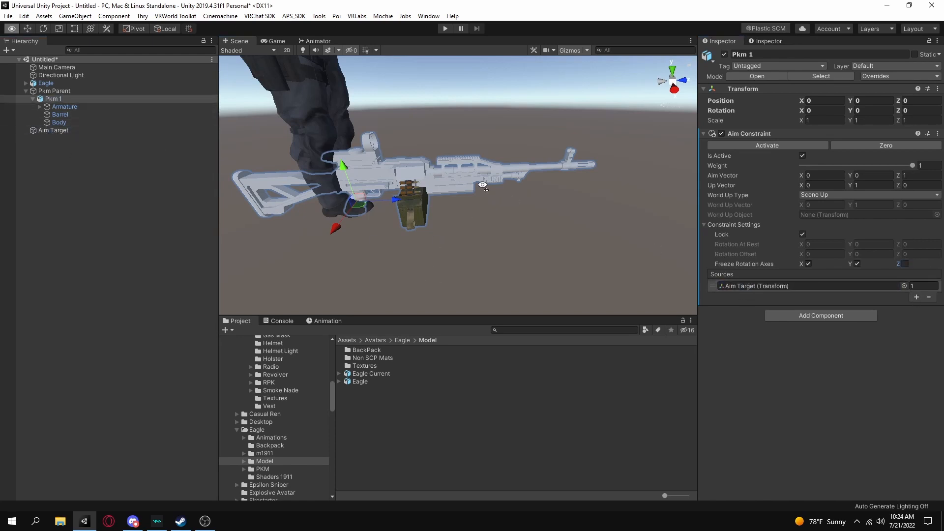
Step: Test the gun's Aim Constraint by moving Aim Target, and undo the test moves
alt+drag(548, 280, 462, 217)
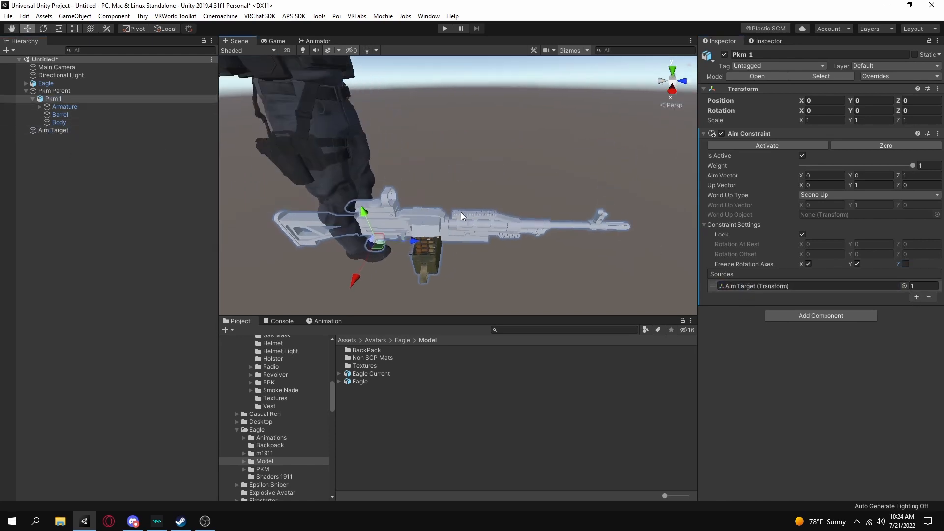
click(68, 122)
double_click(65, 130)
drag(549, 171, 580, 162)
alt+drag(503, 95, 552, 230)
right_drag(550, 224, 512, 175)
key(ctrl+z)
key(ctrl+z)
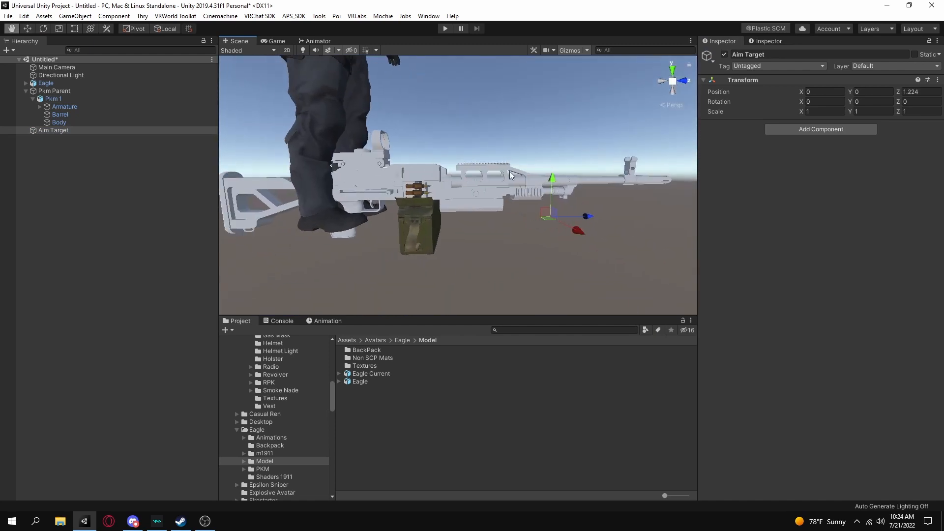
Step: Disable and unlock Pkm 1's Aim Constraint, set its Rotation Offset to 16.95, 14.88, -15.14, and lock it again
drag(587, 217, 543, 216)
double_click(51, 98)
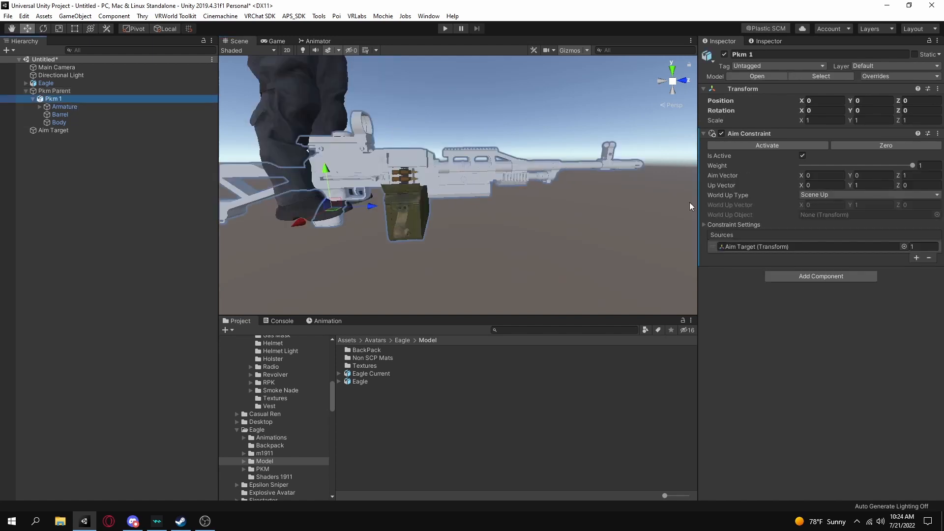
click(709, 225)
click(803, 234)
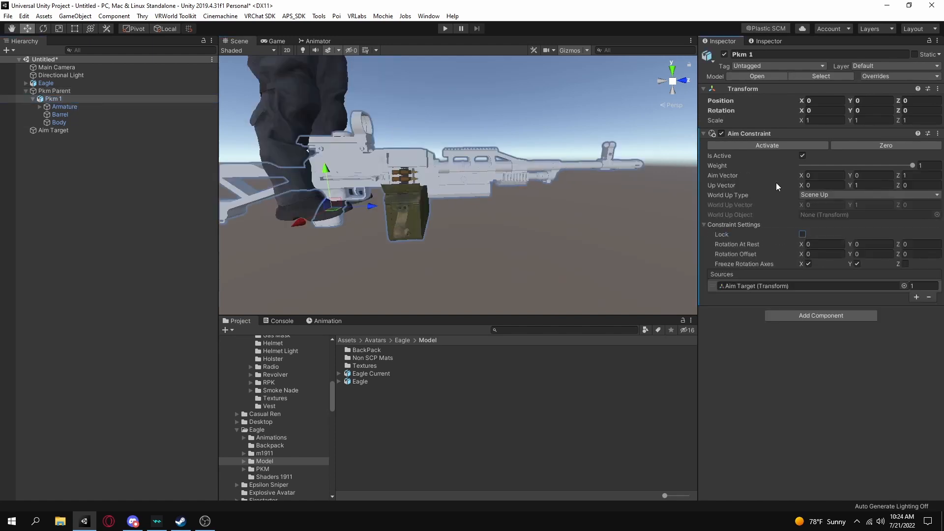
click(721, 134)
click(810, 254)
drag(809, 252, 255, 283)
drag(850, 255, 483, 244)
drag(898, 254, 831, 255)
click(803, 234)
click(722, 134)
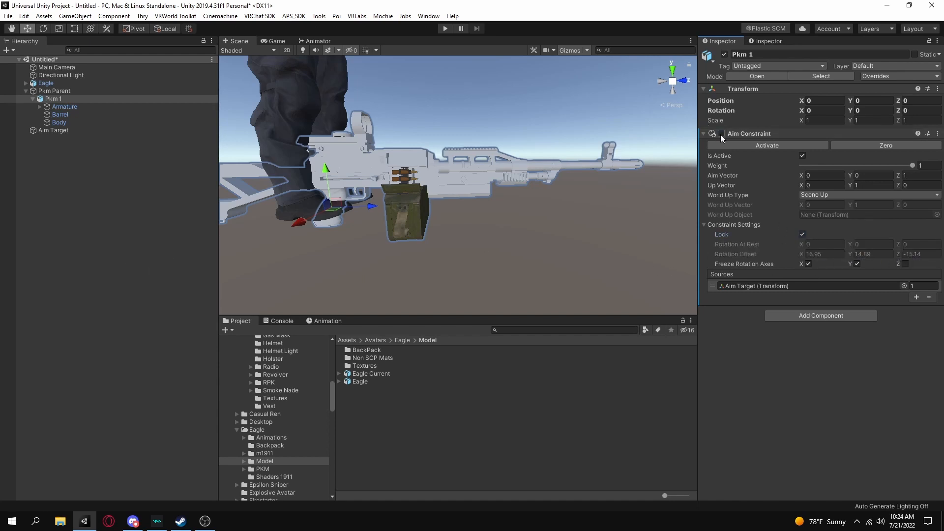
Step: Zero Pkm 1's Aim Constraint to clear its rotation offset
alt+drag(551, 134, 473, 138)
click(886, 146)
alt+drag(547, 163, 475, 149)
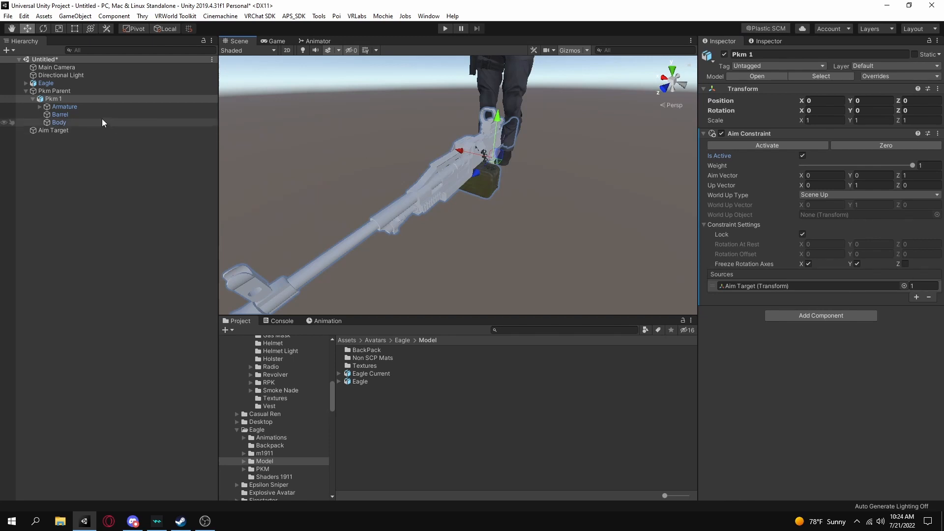
Step: Test how the gun follows by moving Aim Target around in the scene
click(74, 131)
drag(436, 214, 483, 161)
right_drag(483, 161, 507, 141)
drag(491, 182, 485, 132)
click(485, 132)
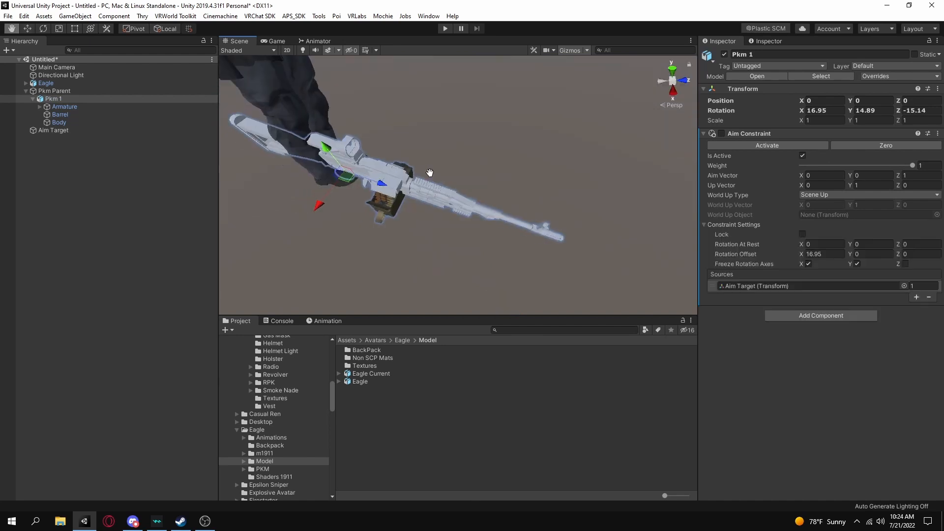
Step: Lock Pkm 1's Aim Constraint with an X rotation offset of 16.95, enable it to check the gun's tilt, and disable it
alt+drag(430, 171, 452, 153)
click(803, 234)
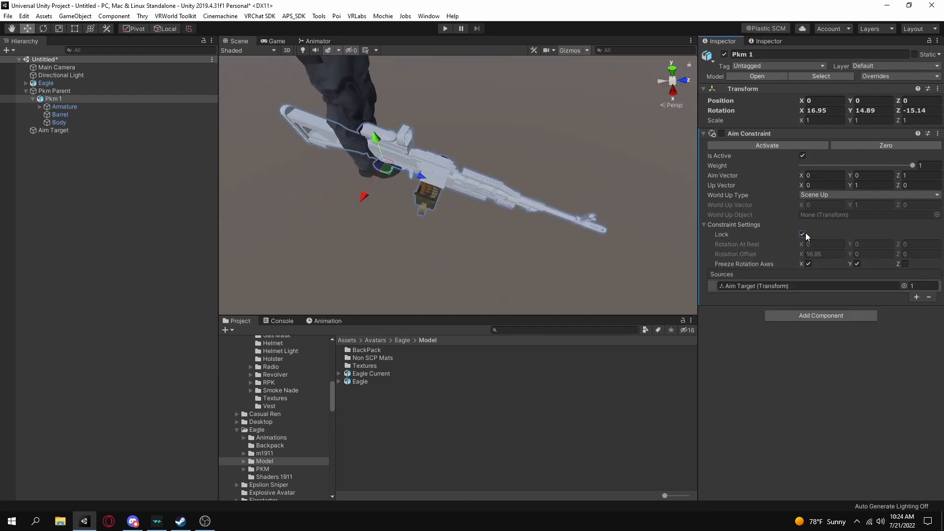
click(721, 133)
alt+drag(491, 143, 546, 158)
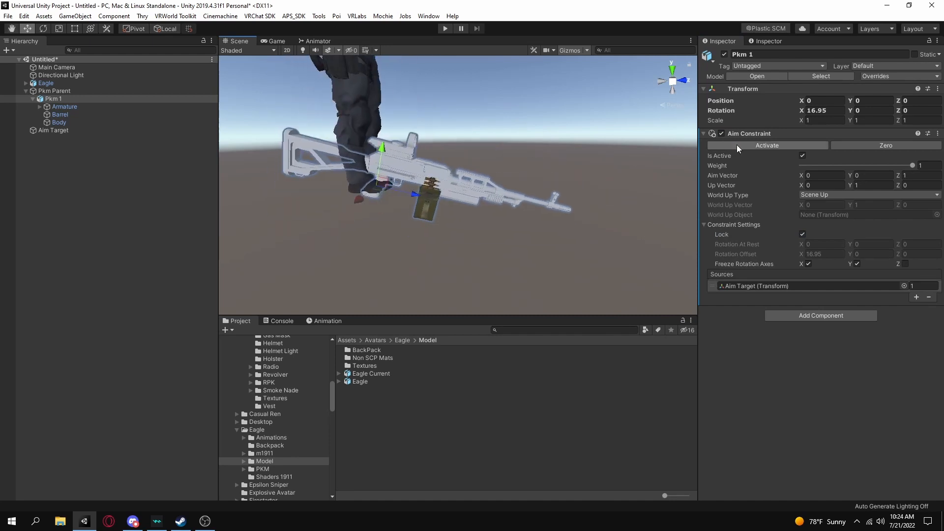
click(721, 133)
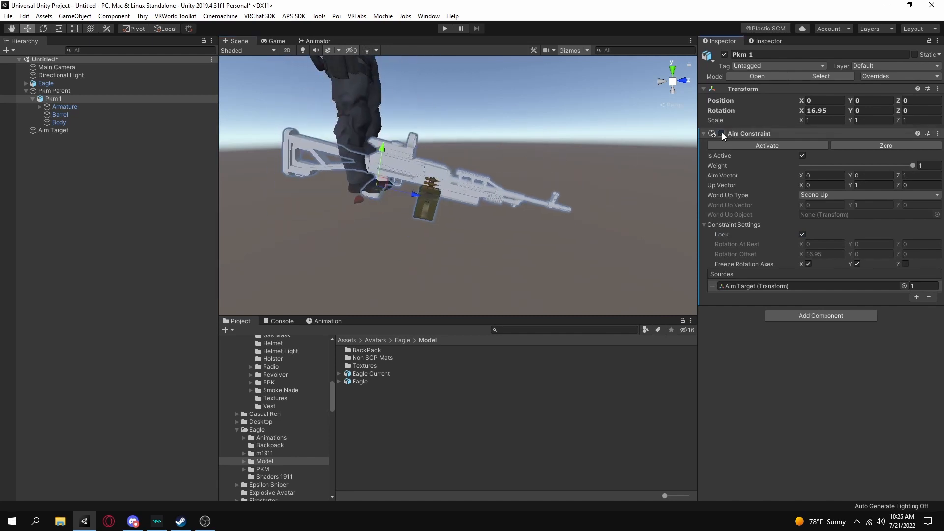
Step: Unlock Pkm 1's Aim Constraint, set the X Rotation Offset to 0, lock it, and enable the constraint
click(803, 234)
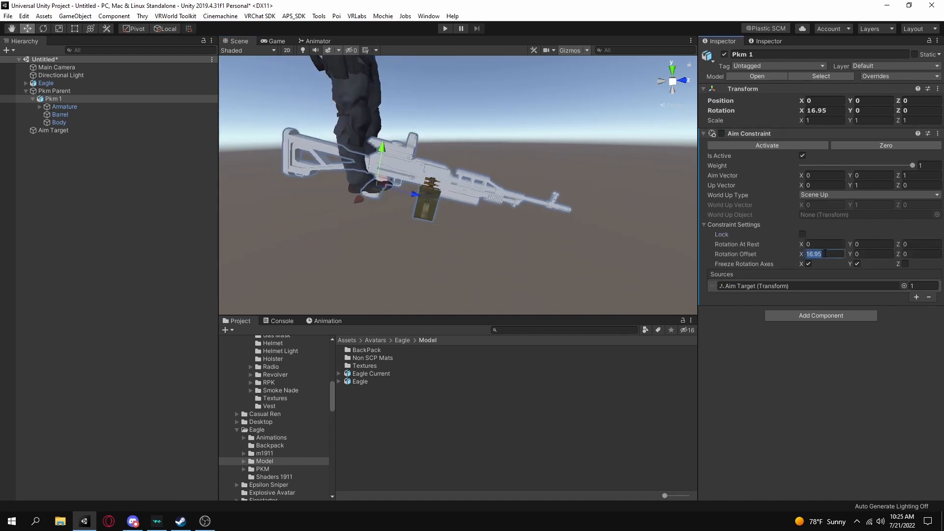
text(0)
click(915, 255)
click(813, 234)
click(723, 132)
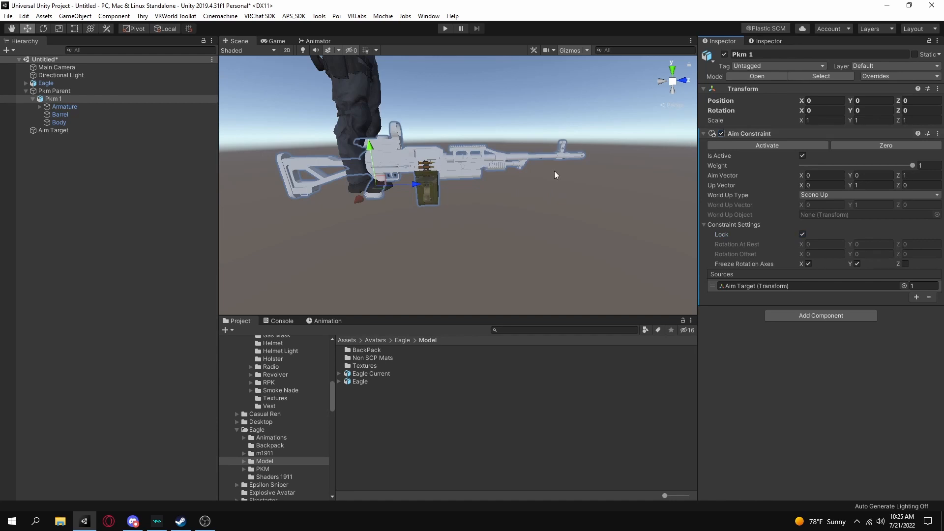
Step: Move Aim Target slightly down to tilt the gun, and show Pkm 1's Aim Constraint settings
click(48, 130)
mouse_move(474, 177)
mouse_down()
mouse_move(408, 175)
mouse_move(438, 134)
mouse_move(487, 183)
mouse_up()
click(90, 100)
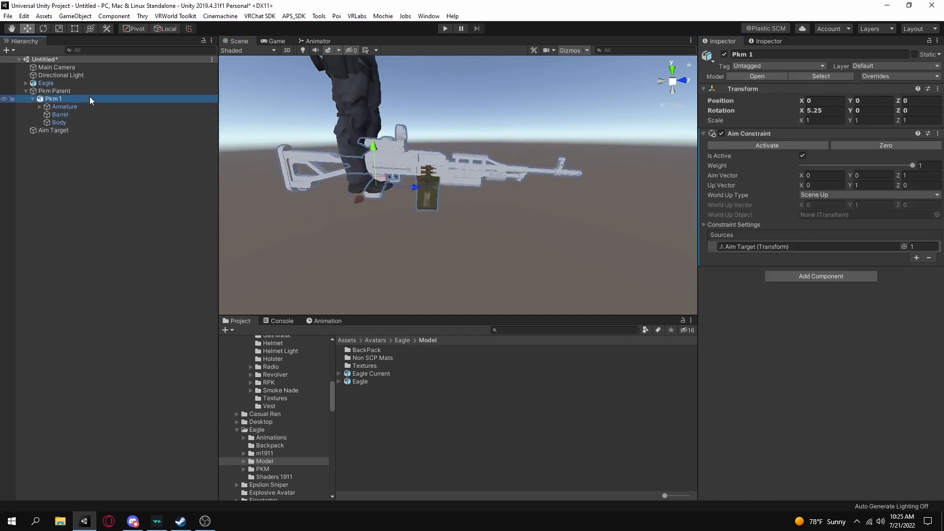
click(719, 225)
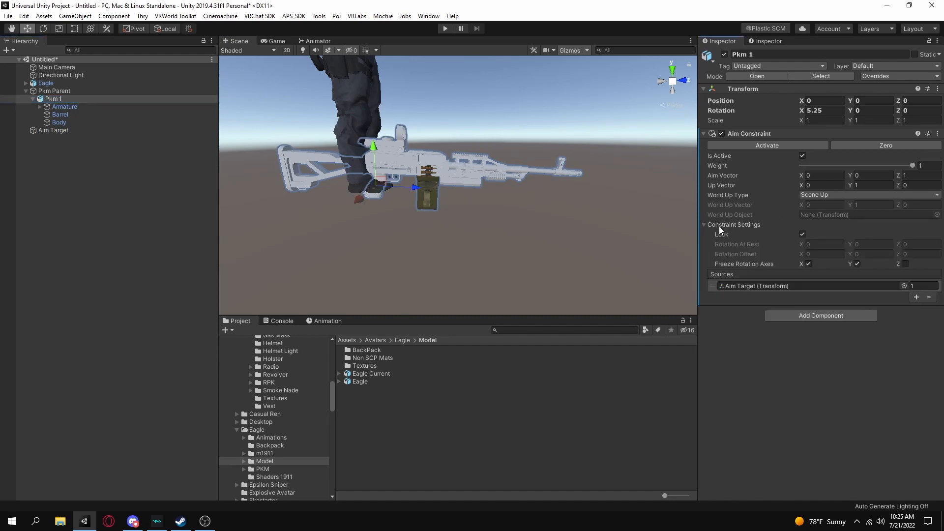